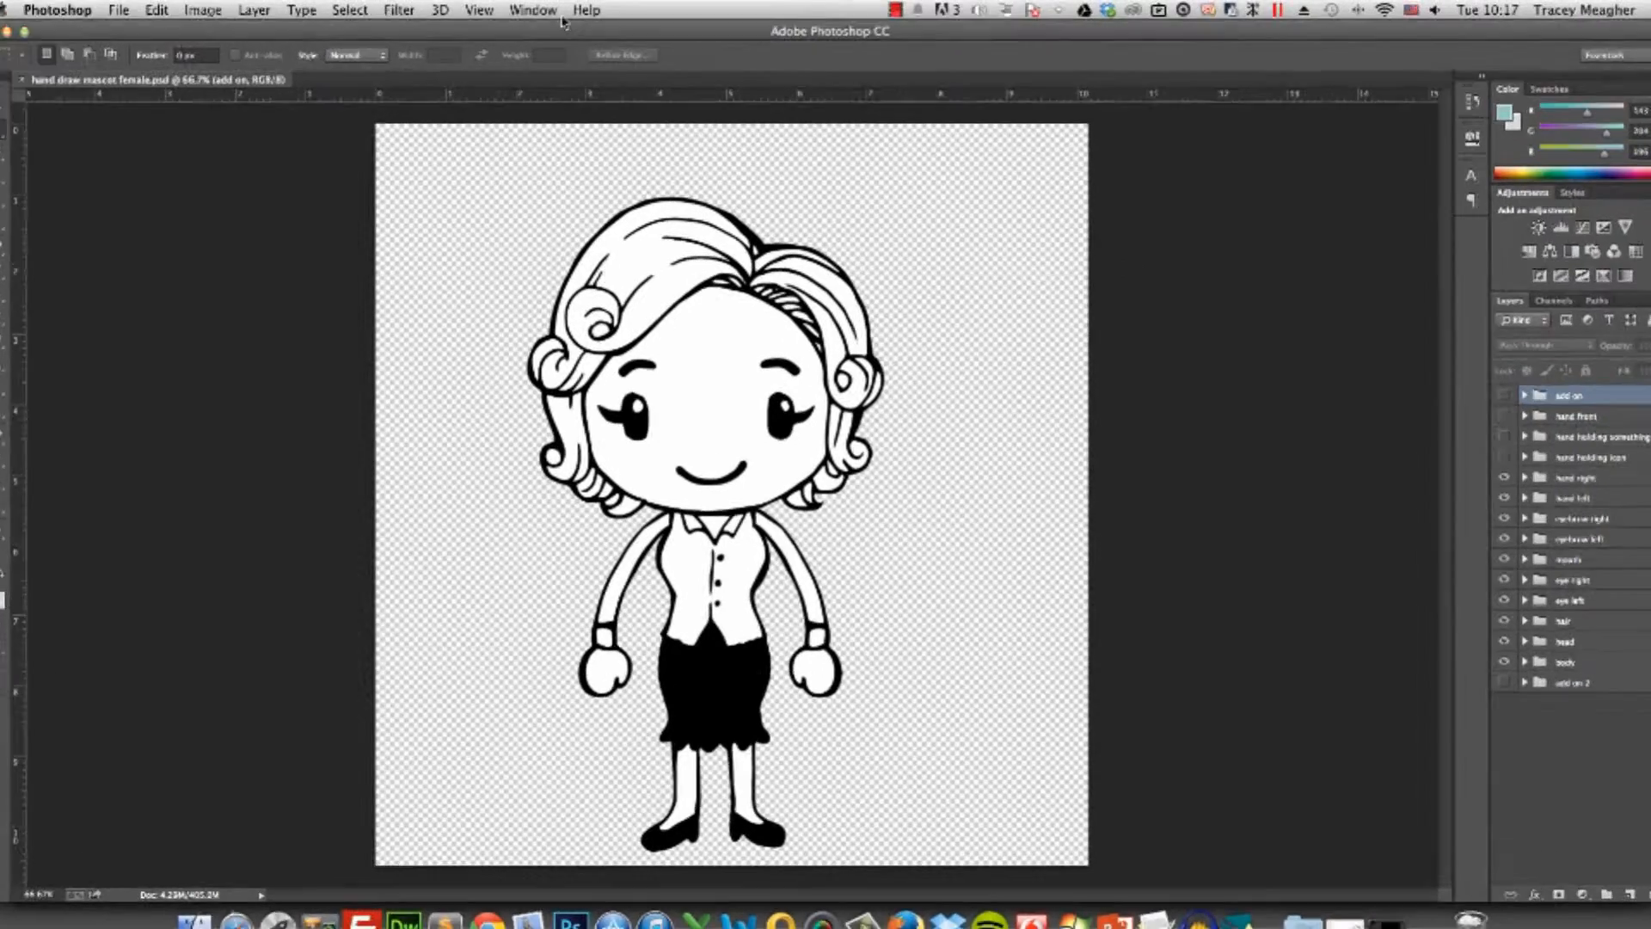
Show the Timeline and duplicate its first frame to start a second animation frame
click(547, 12)
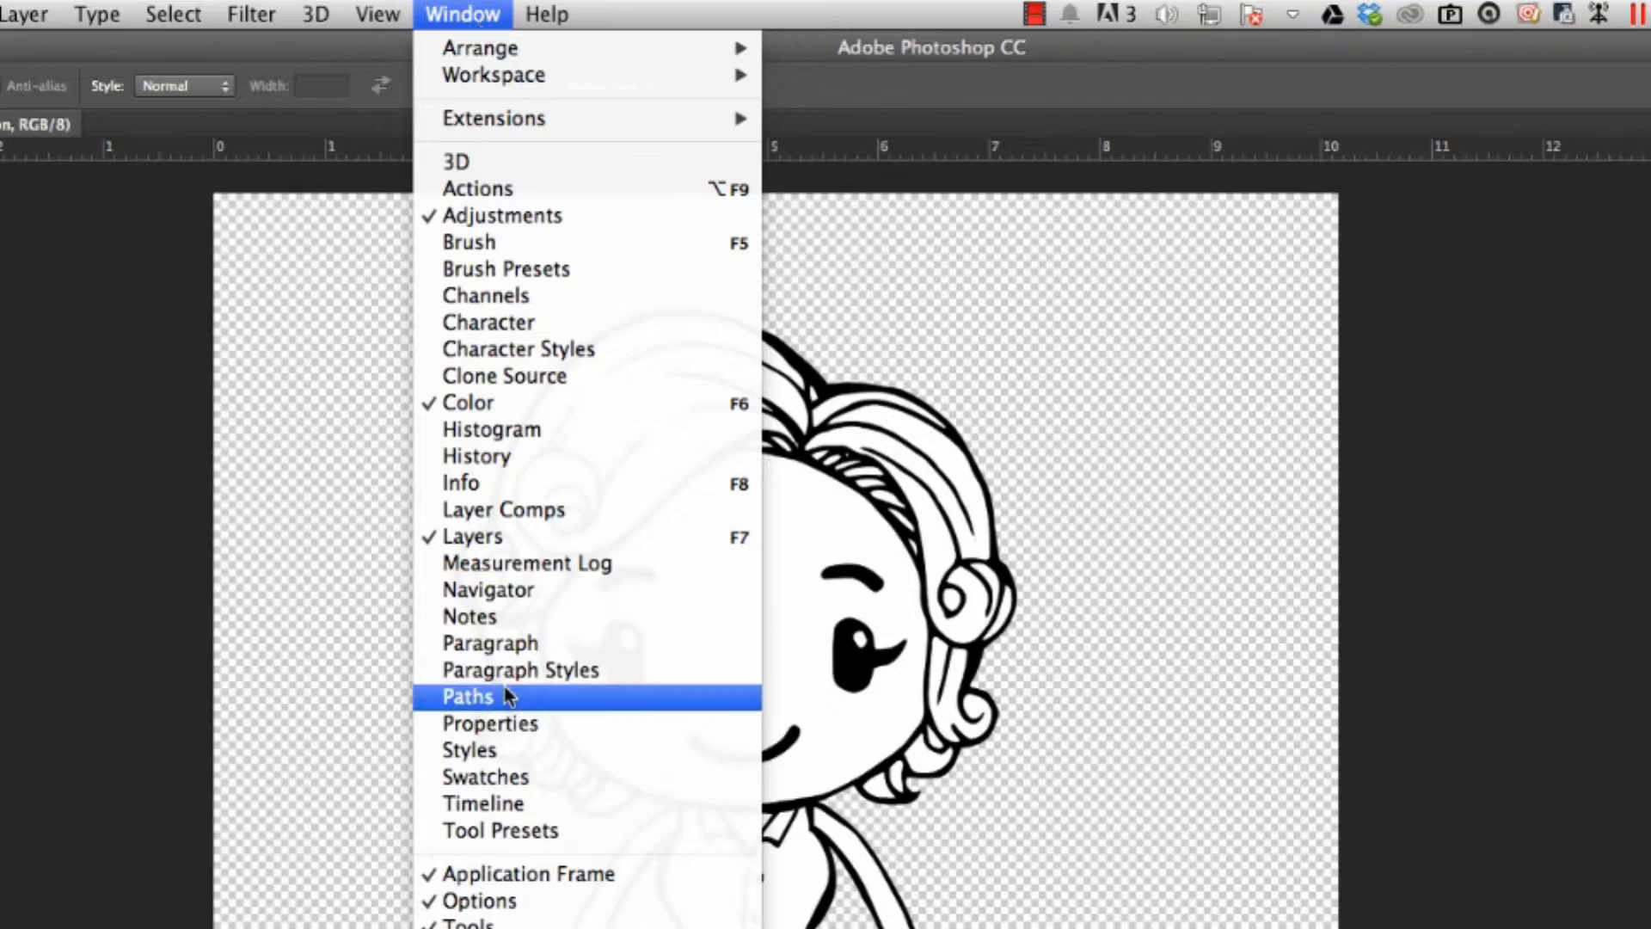
click(481, 801)
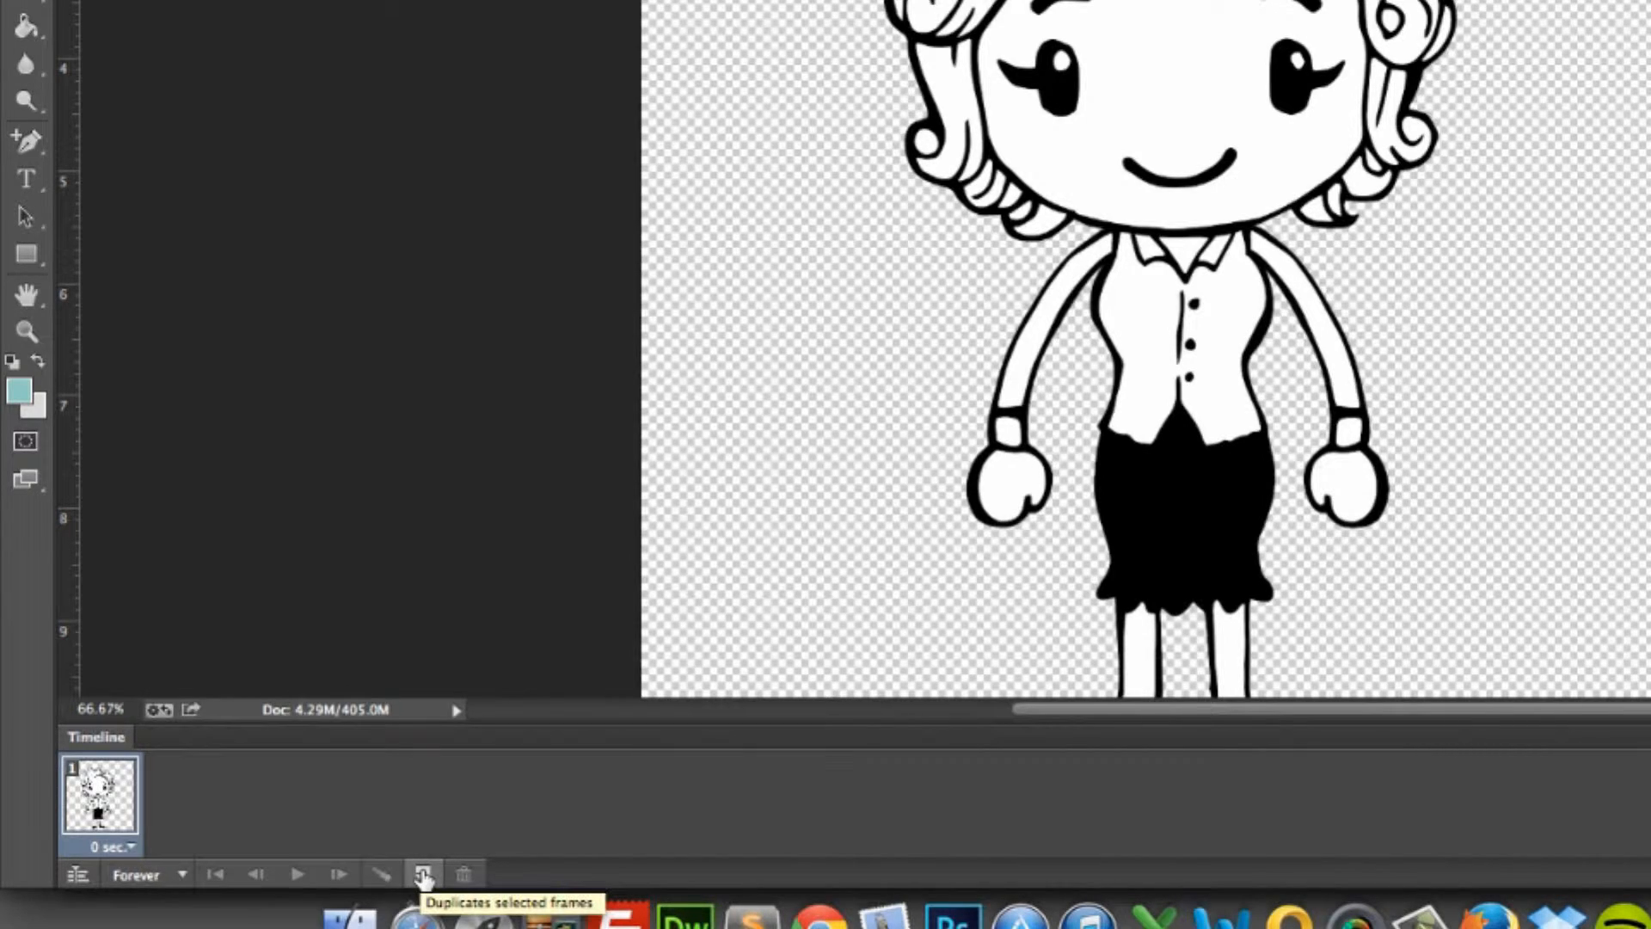
click(423, 875)
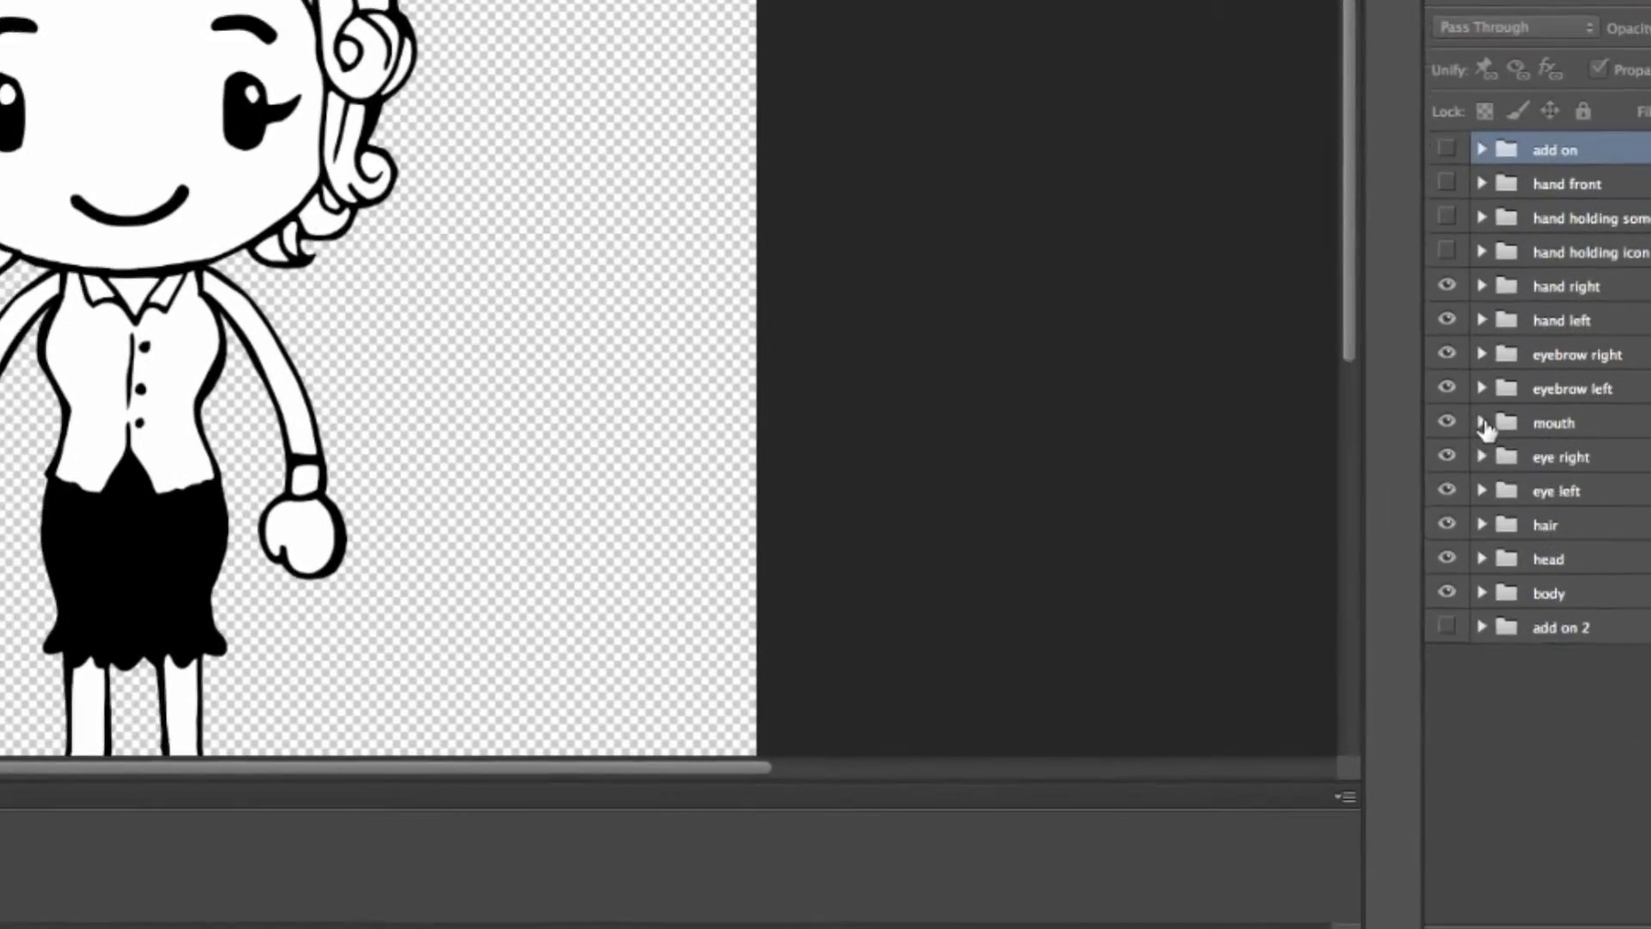
In the second frame, replace the "mouth :)" layer with "mouth :))" by switching layer visibility in the mouth group
click(1496, 562)
scroll(1616, 507, down, 3)
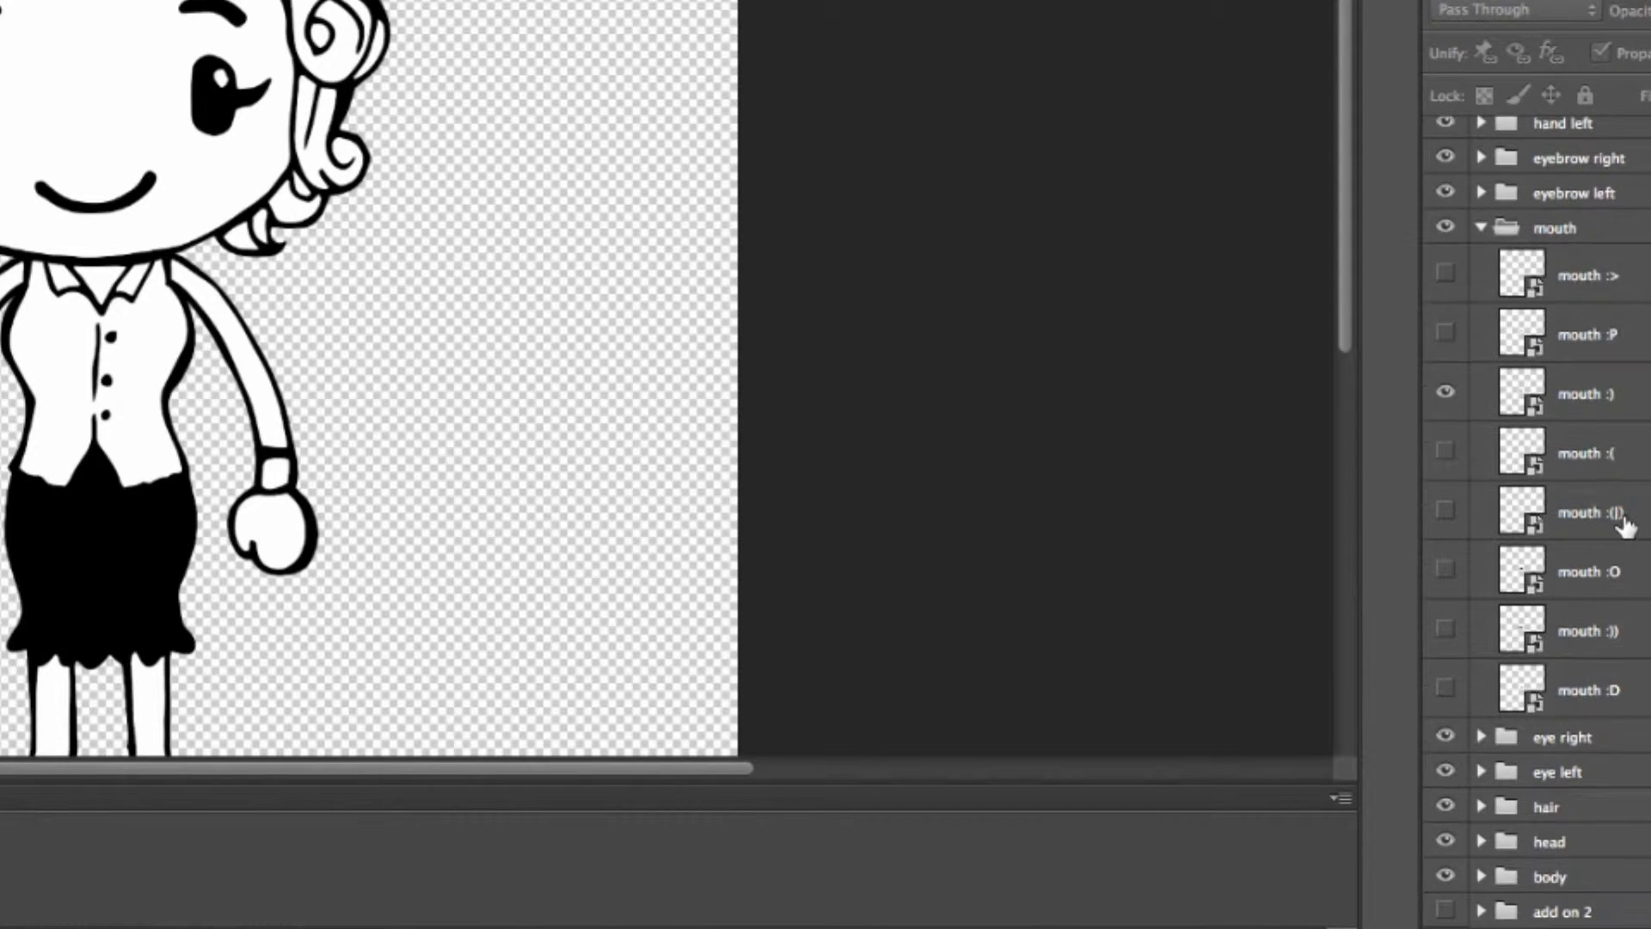
click(1446, 395)
click(1446, 572)
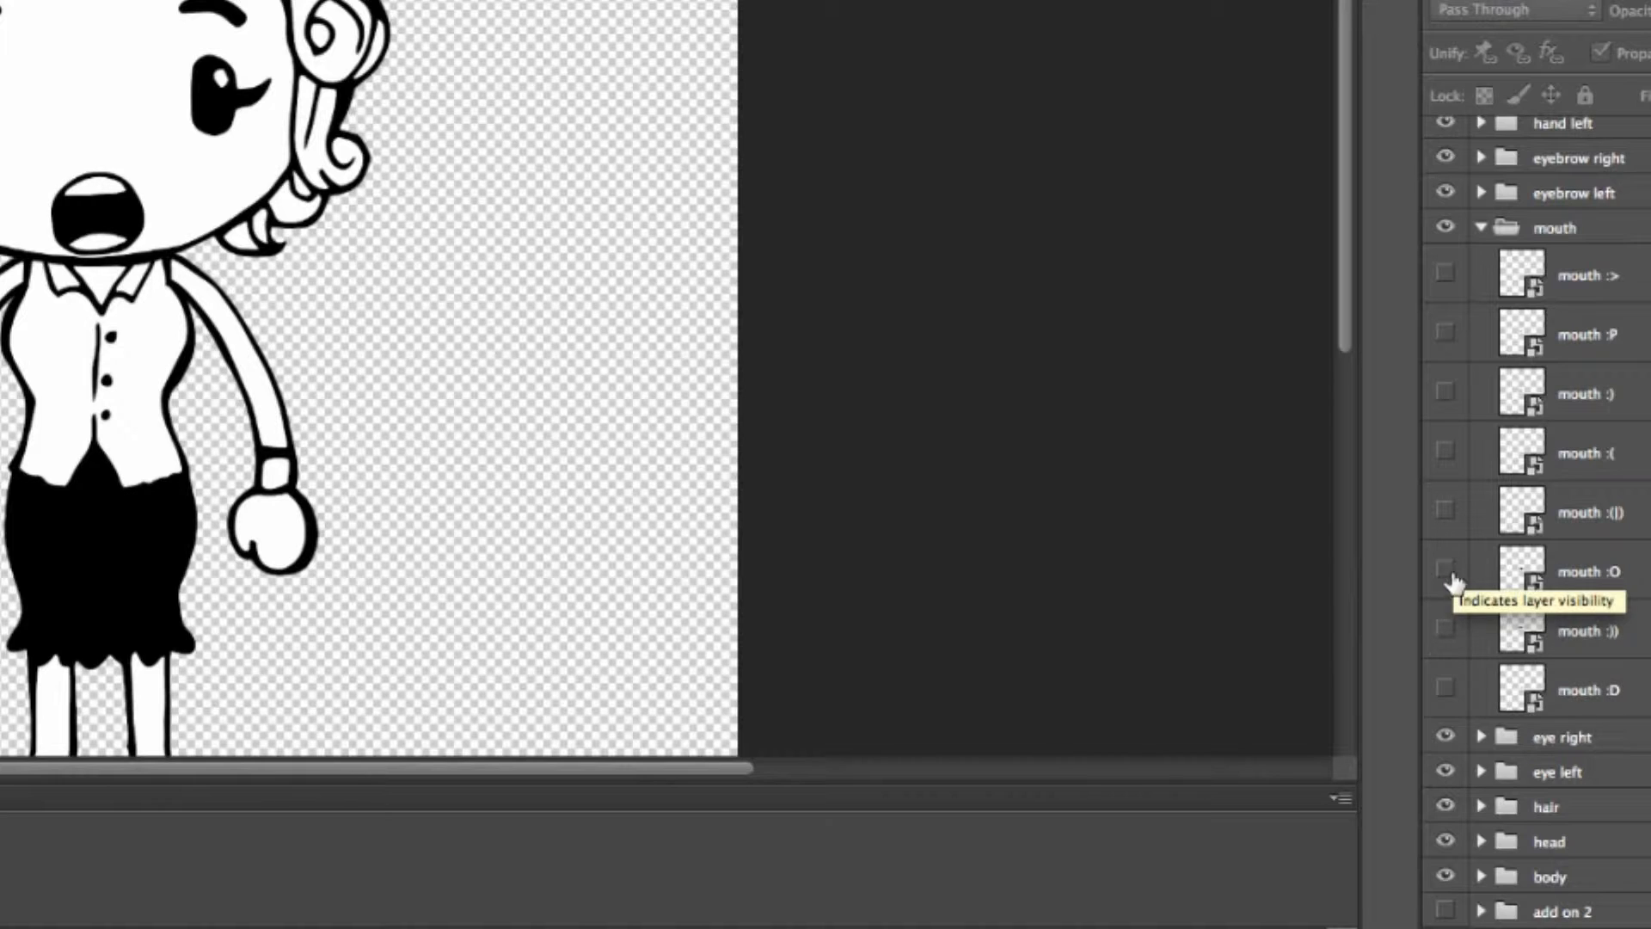
click(1446, 571)
click(1444, 634)
click(1552, 634)
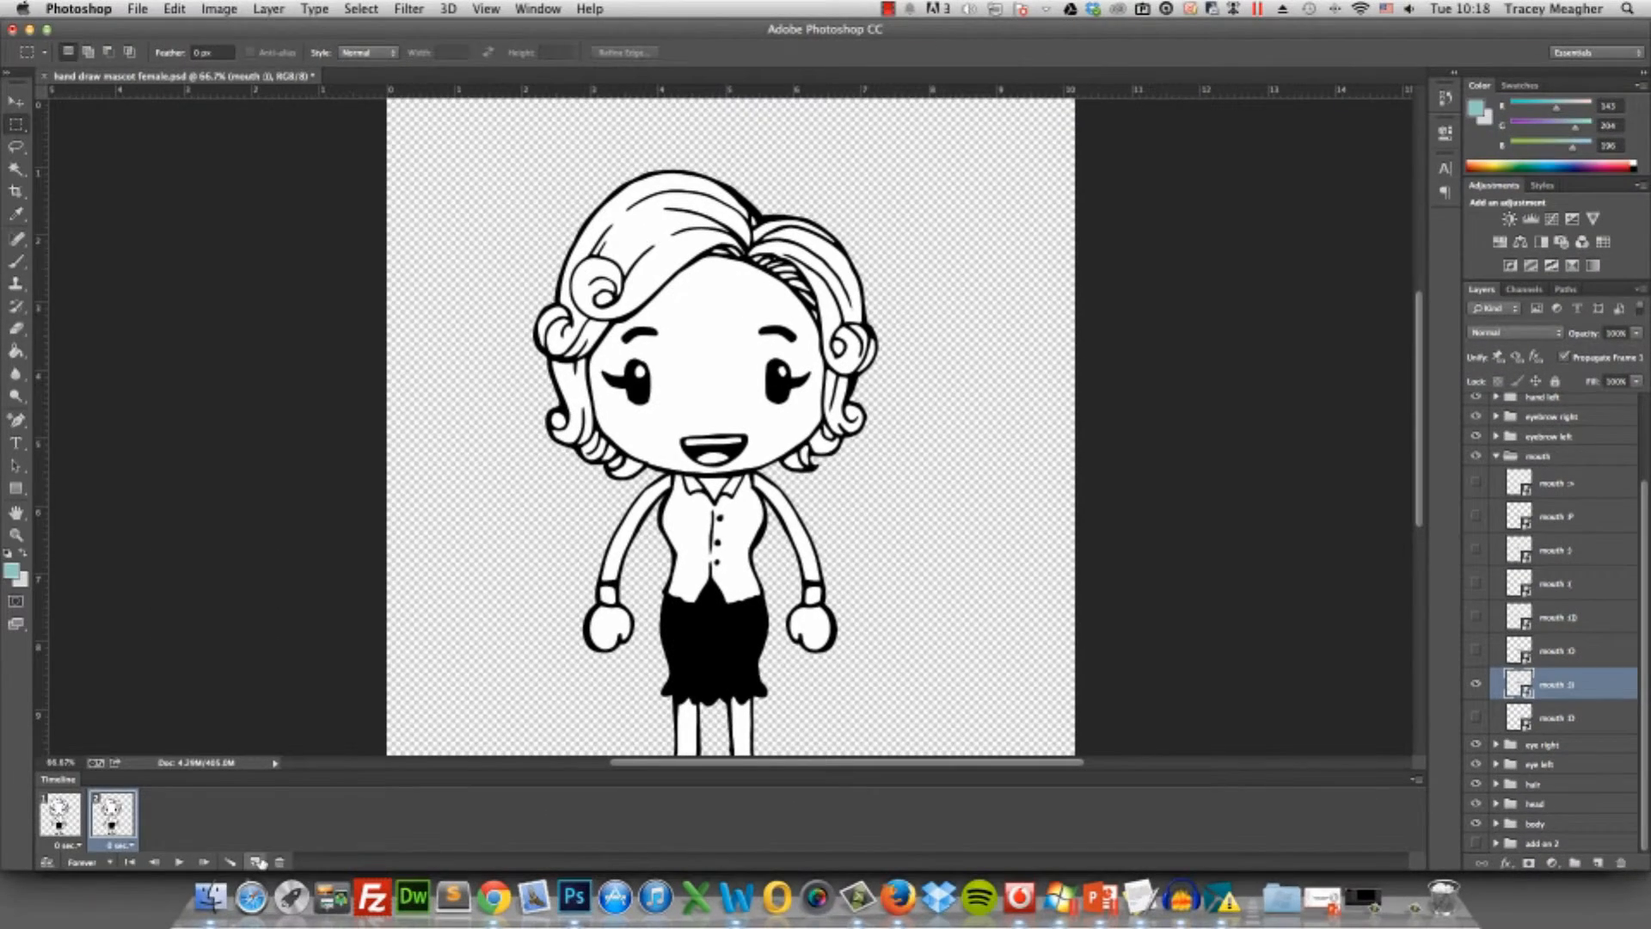
Add a third frame from the second and change the visible mouth from "mouth :))" to "mouth :O"
click(252, 861)
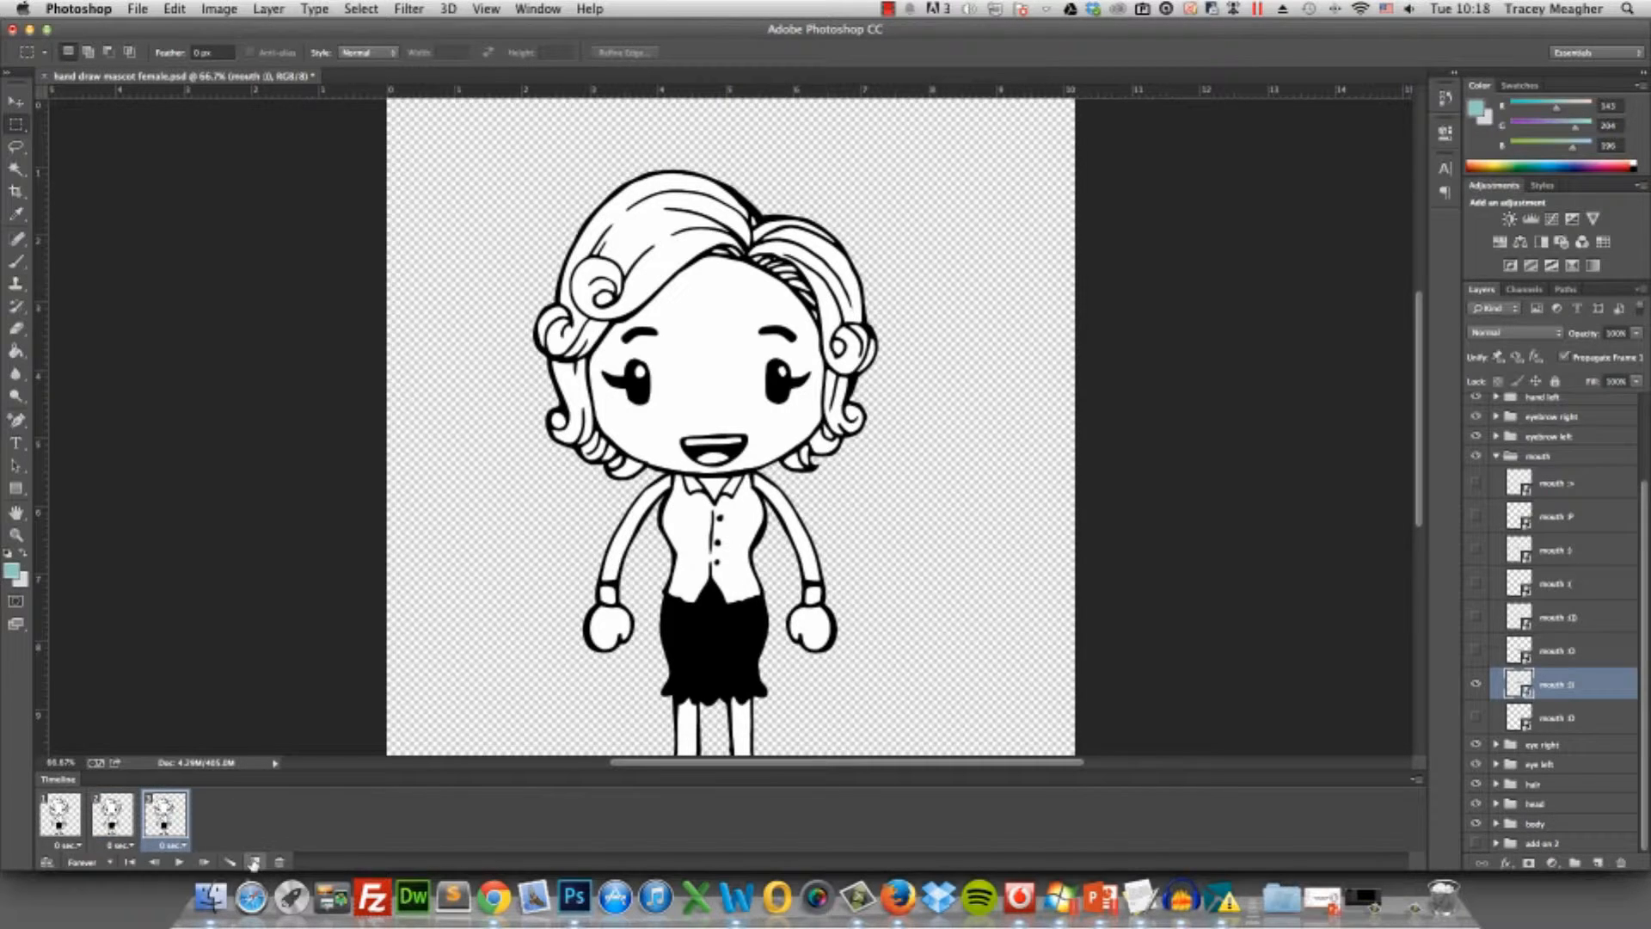
click(1478, 685)
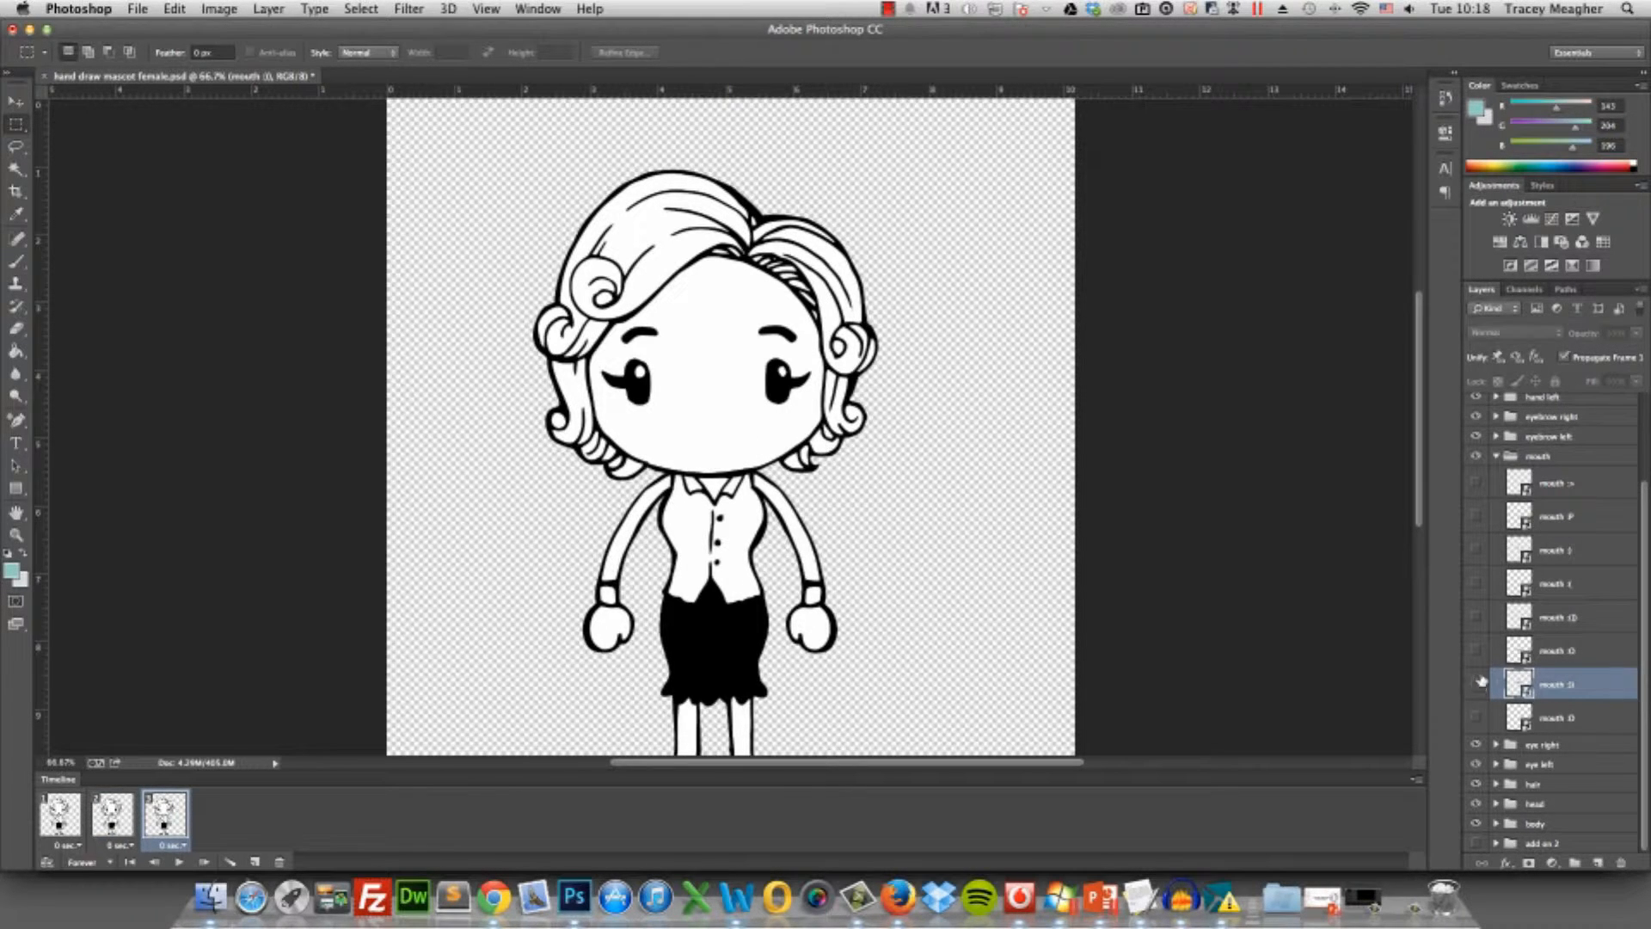
click(1478, 651)
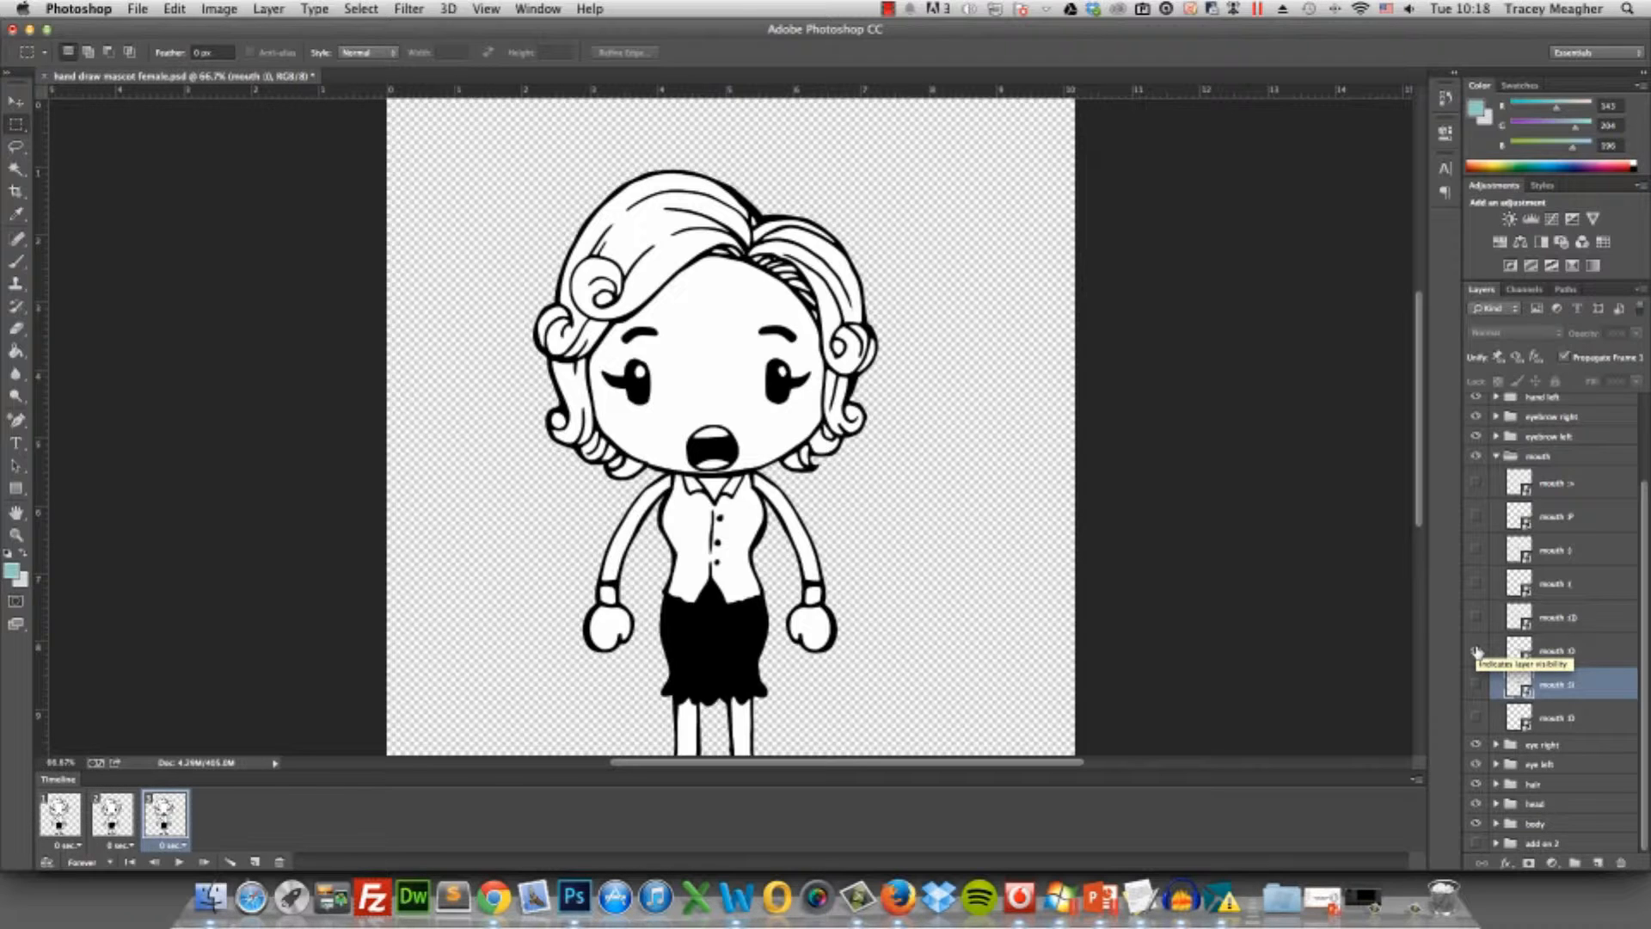
Add a fourth frame, try out alternative mouth layers, and leave only "mouth :)" visible in place of "mouth :O"
click(255, 861)
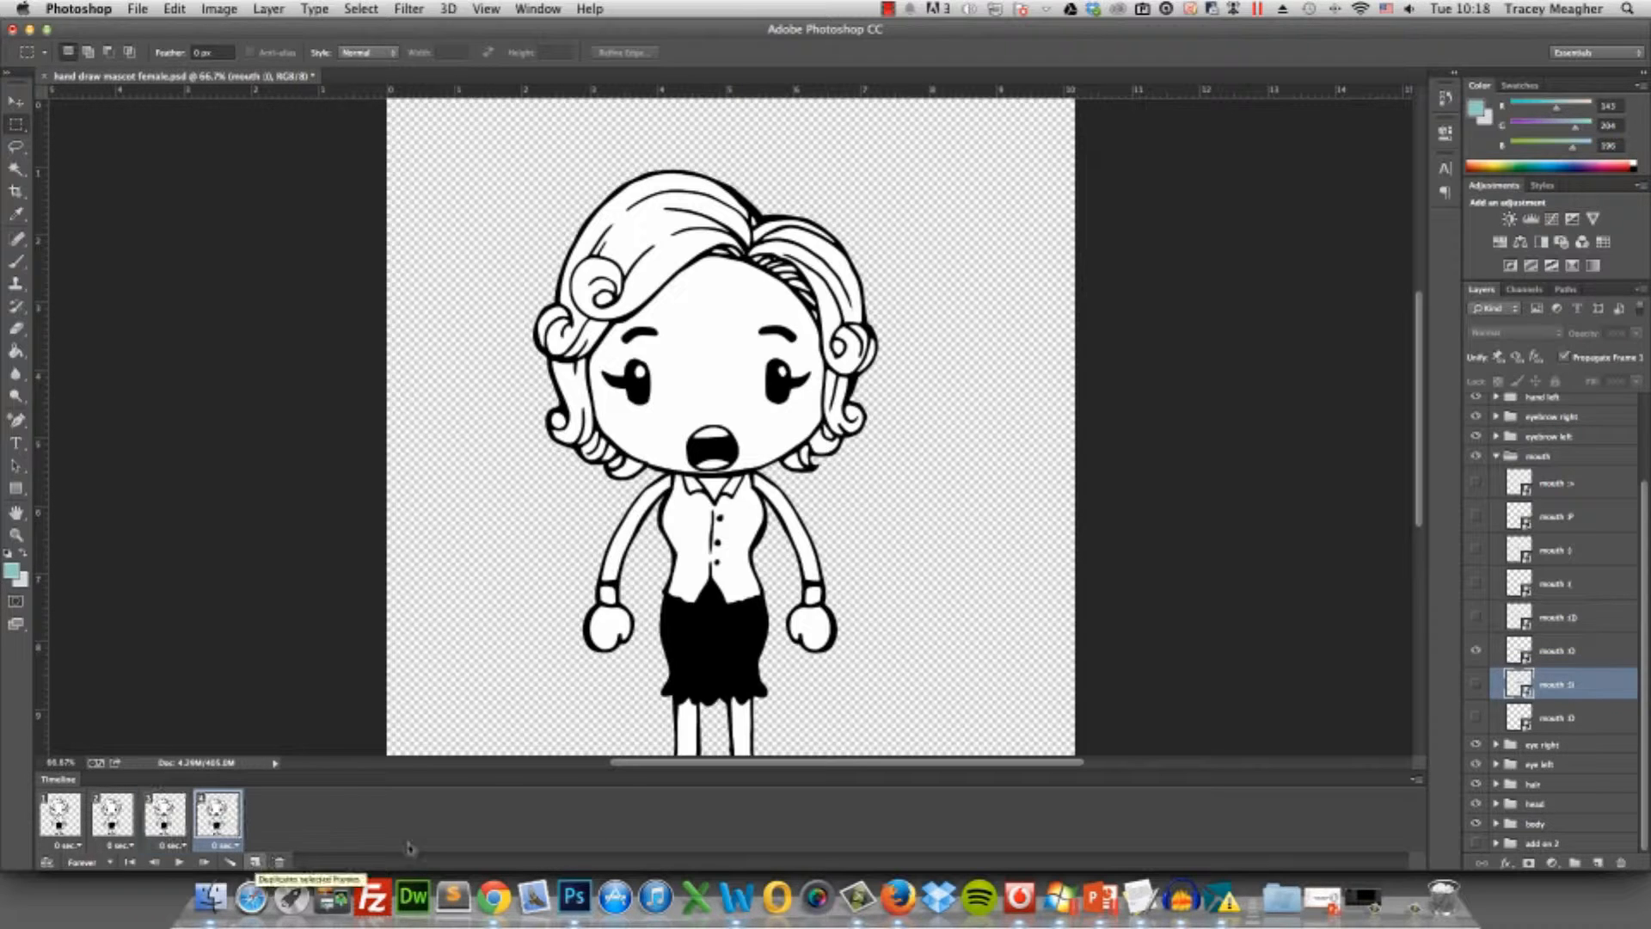
click(1478, 651)
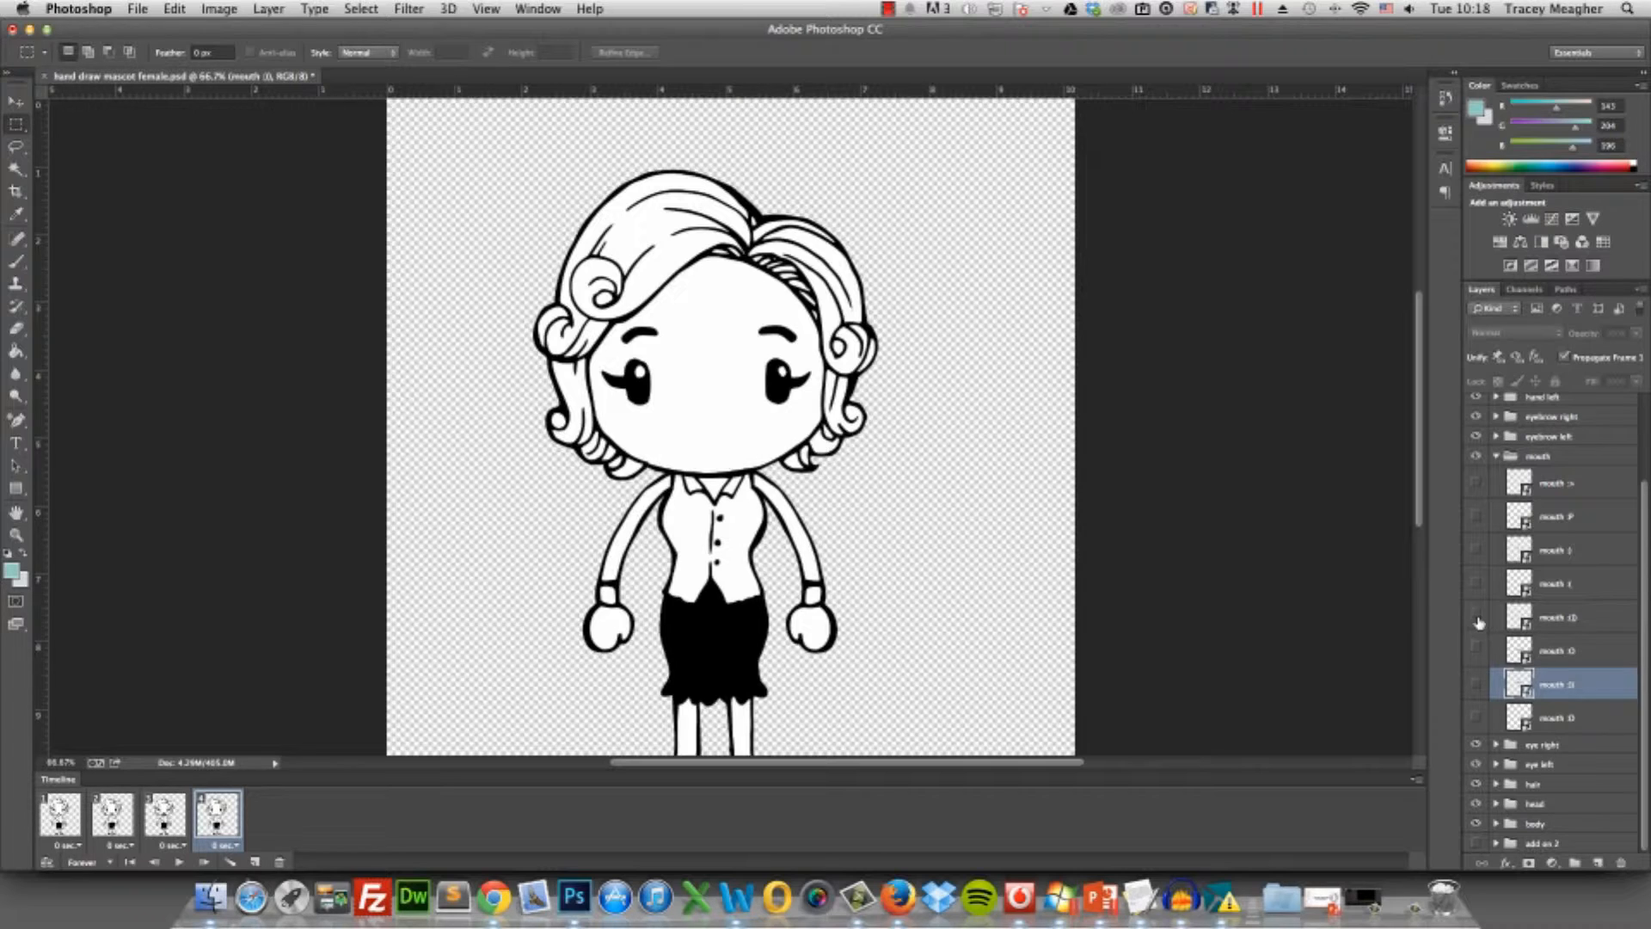
click(1478, 551)
click(1478, 551)
click(1478, 585)
click(1477, 585)
click(1477, 617)
click(1477, 618)
click(1477, 551)
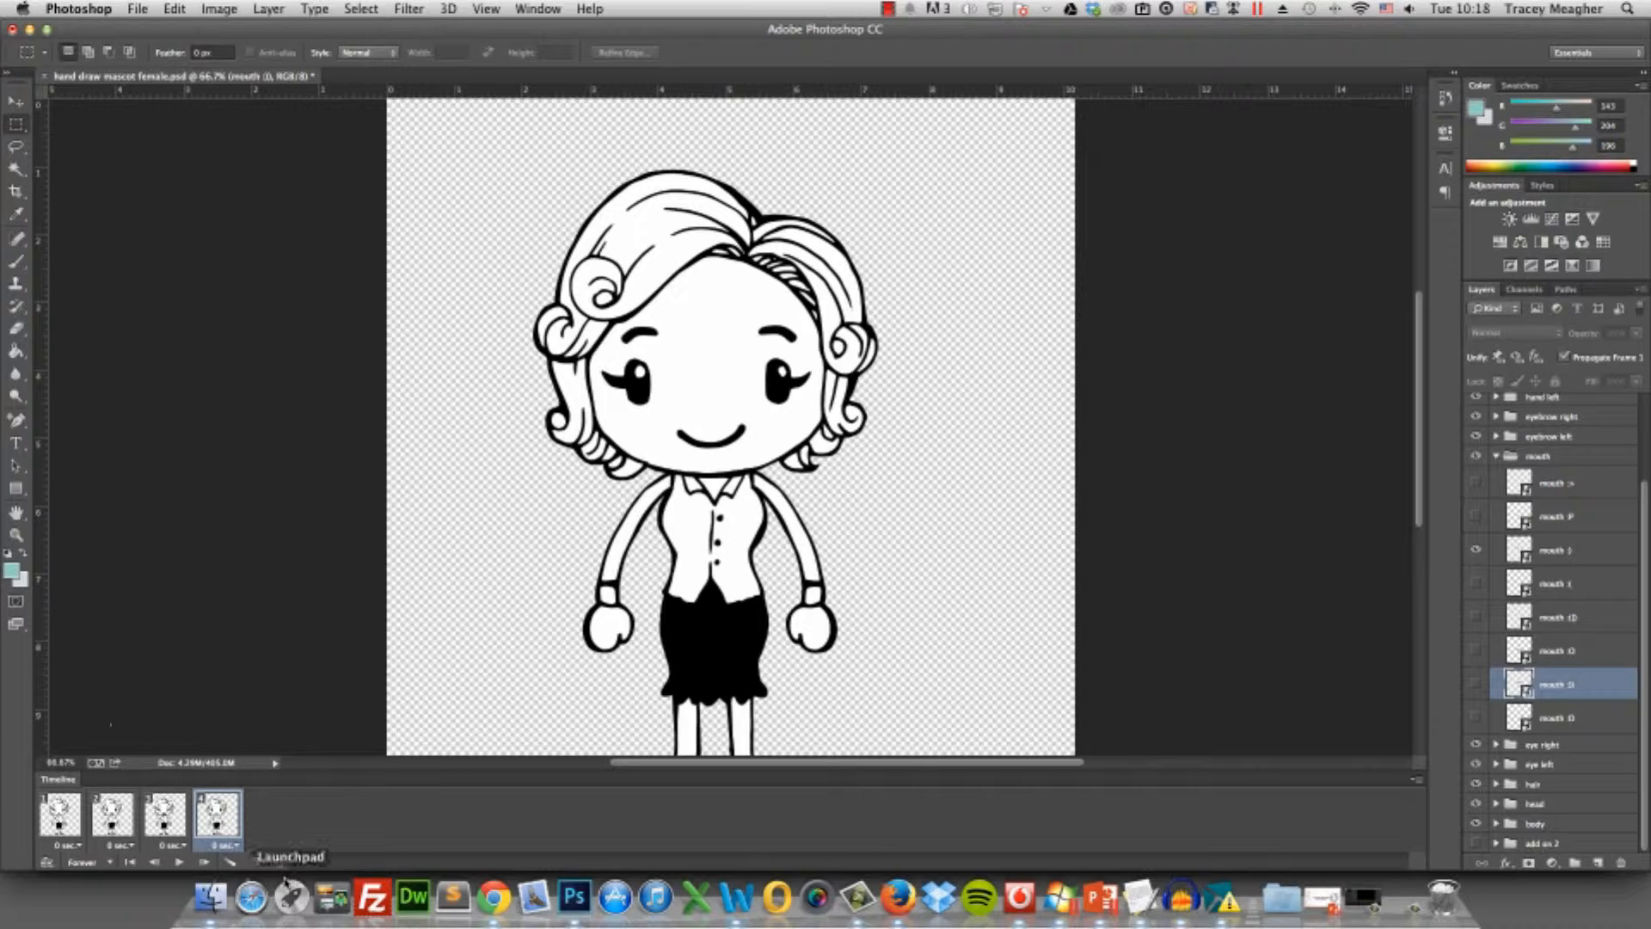
Add a fifth frame and replace the right eye's eye_3 layer with eye close_3
click(255, 862)
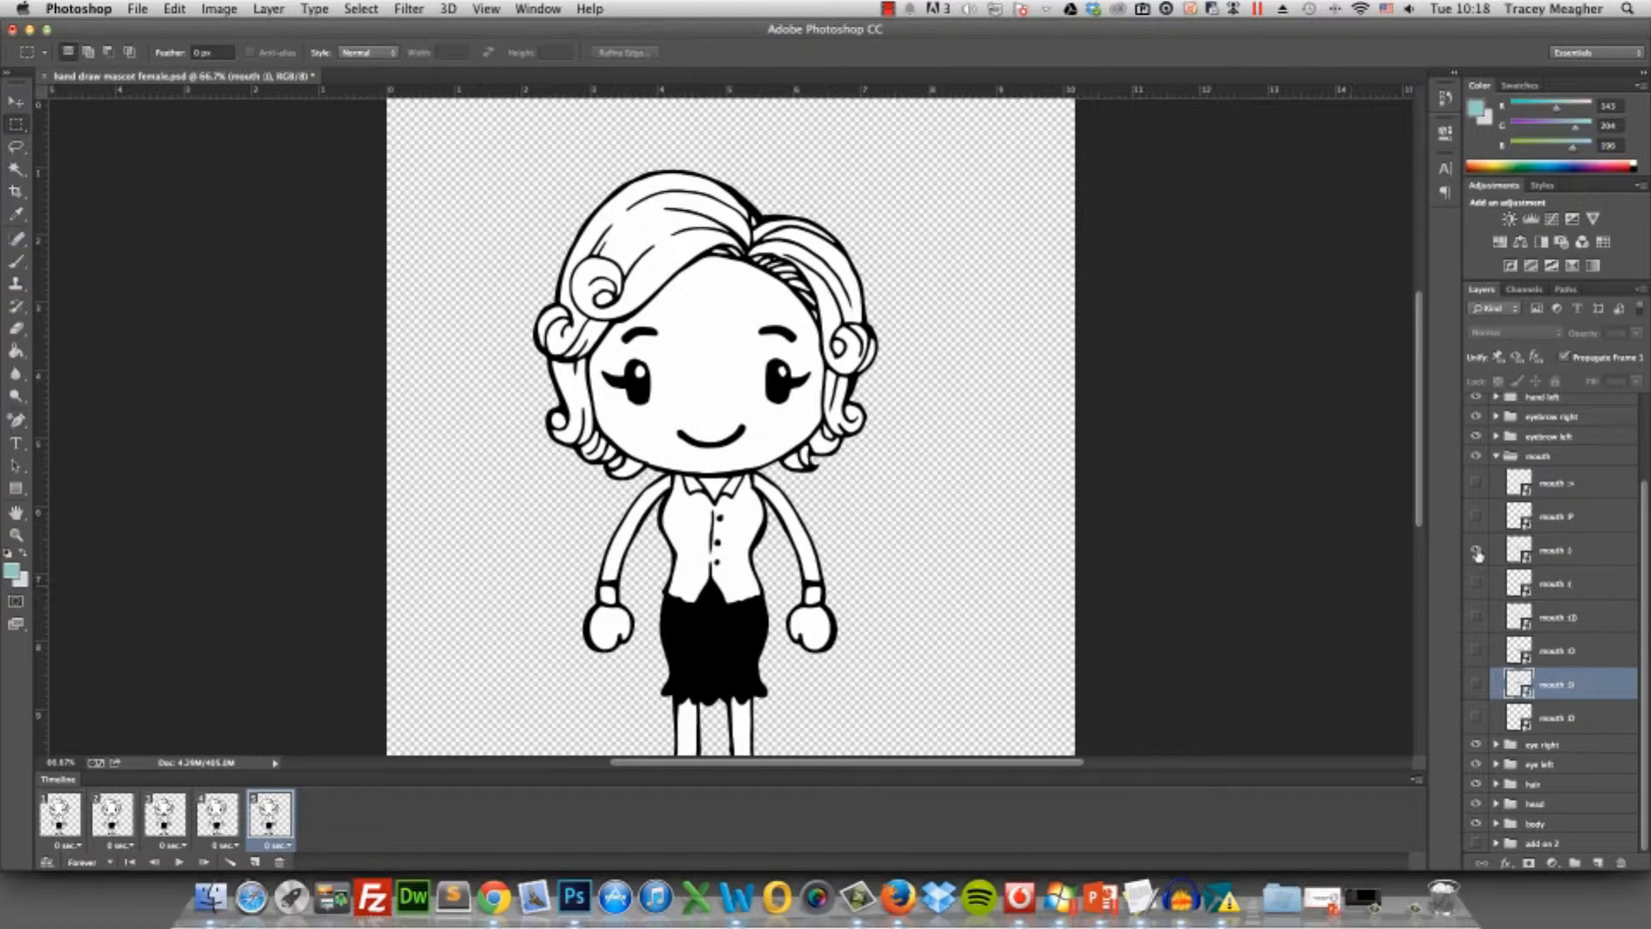
click(1496, 456)
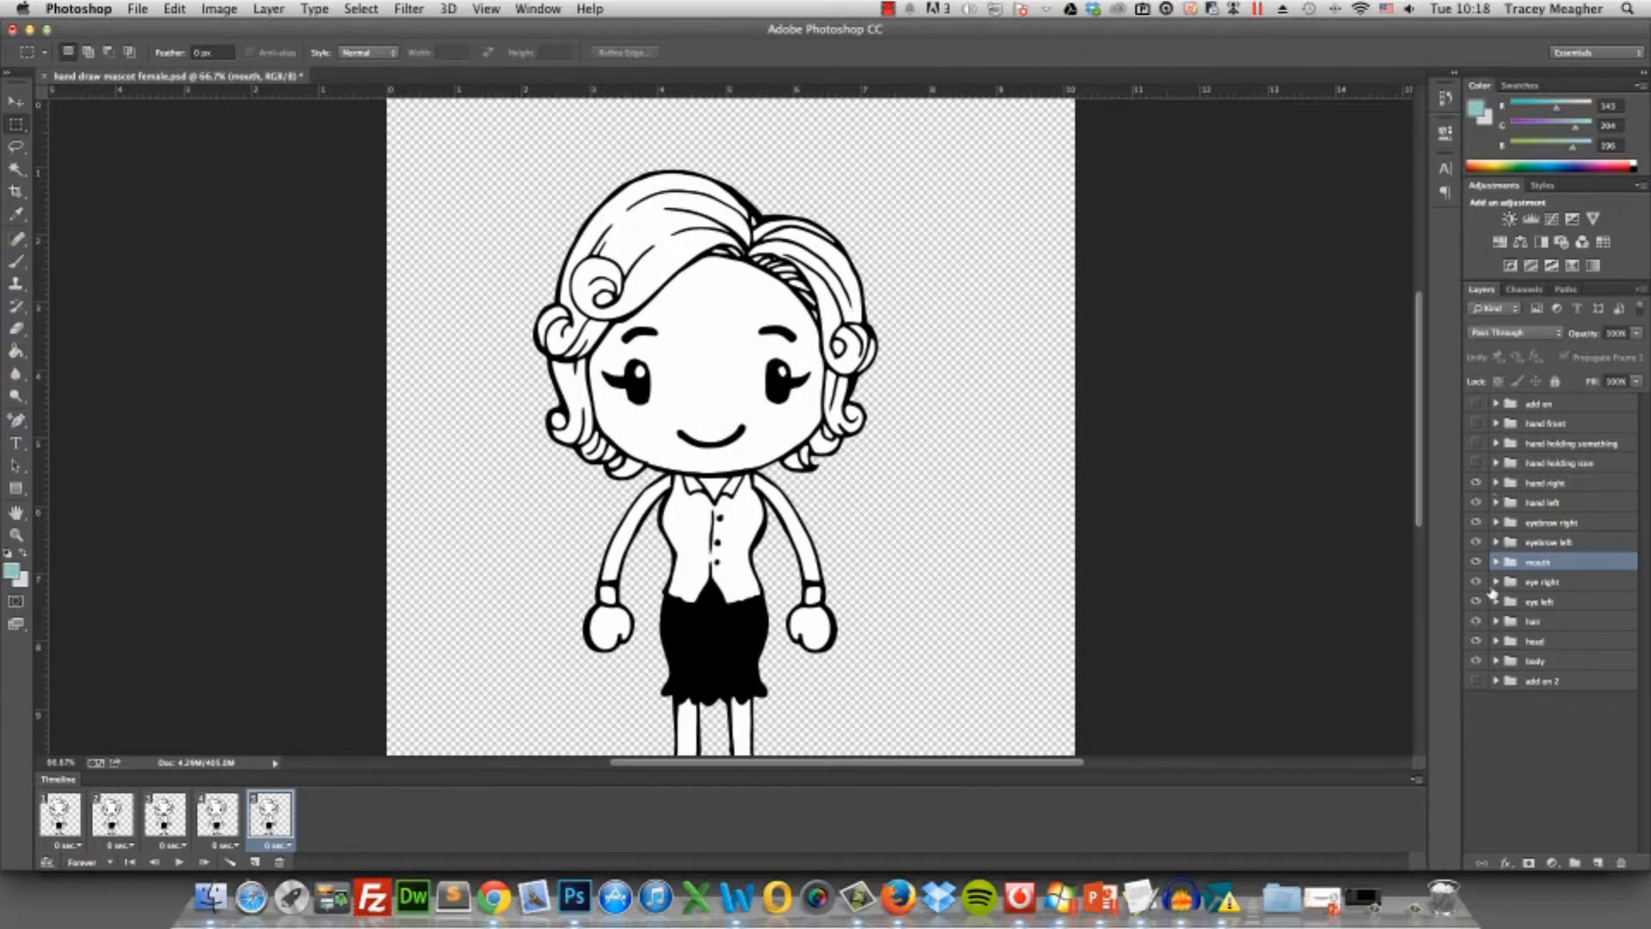
click(1495, 582)
click(1475, 642)
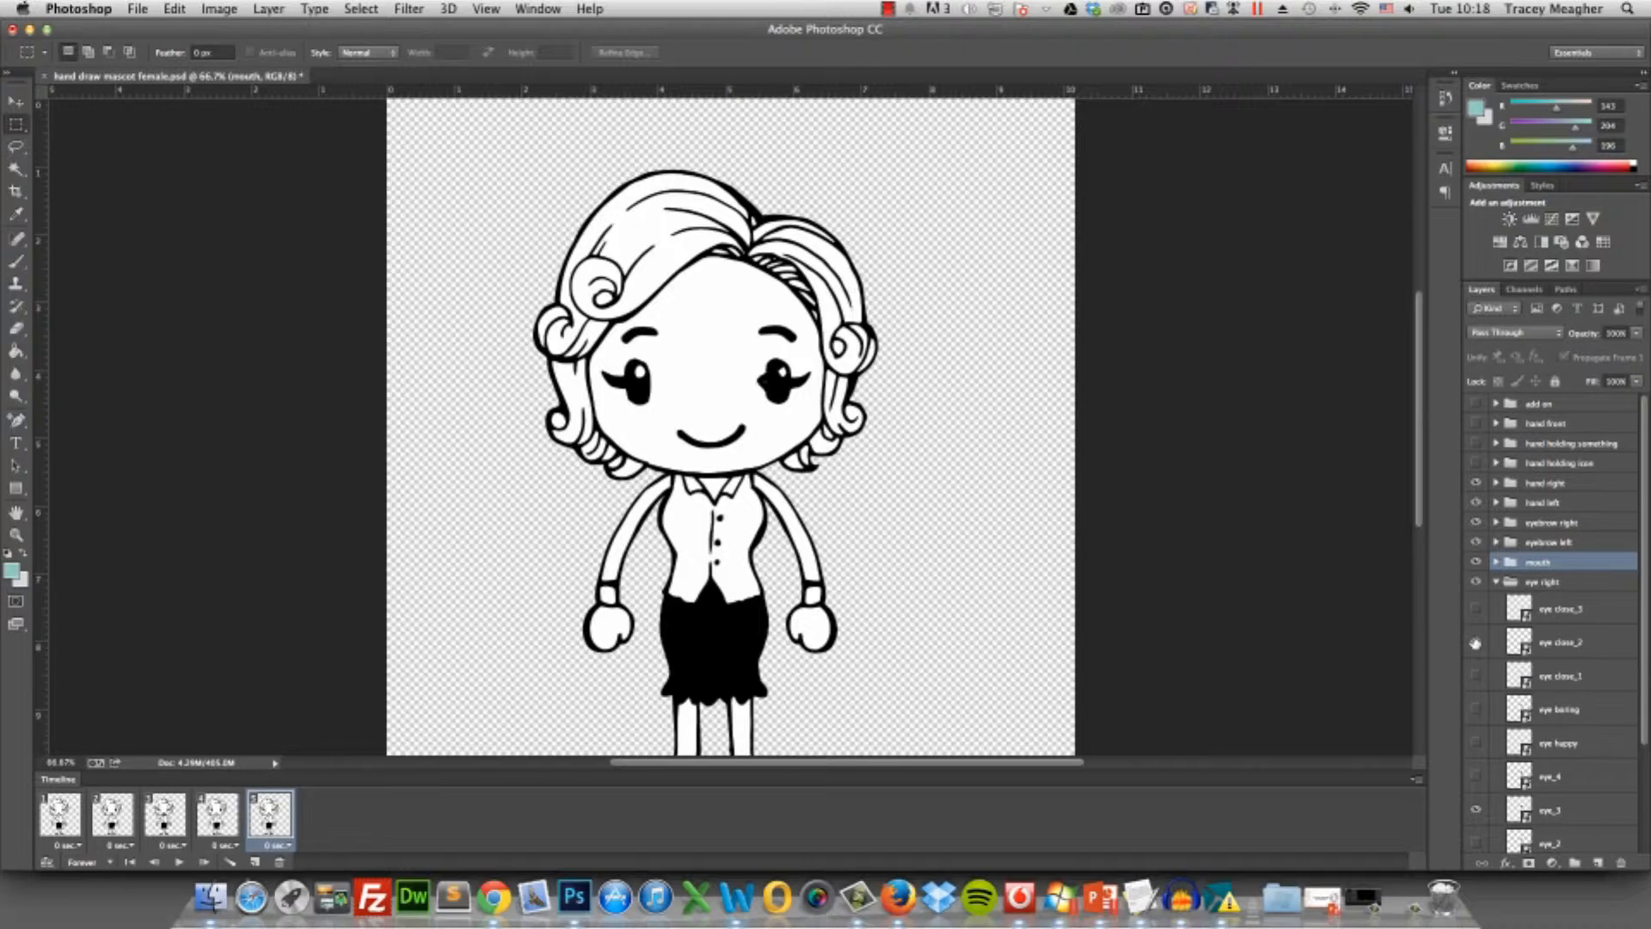
click(1475, 643)
click(1477, 675)
click(1476, 812)
click(1477, 644)
click(1476, 644)
click(1476, 609)
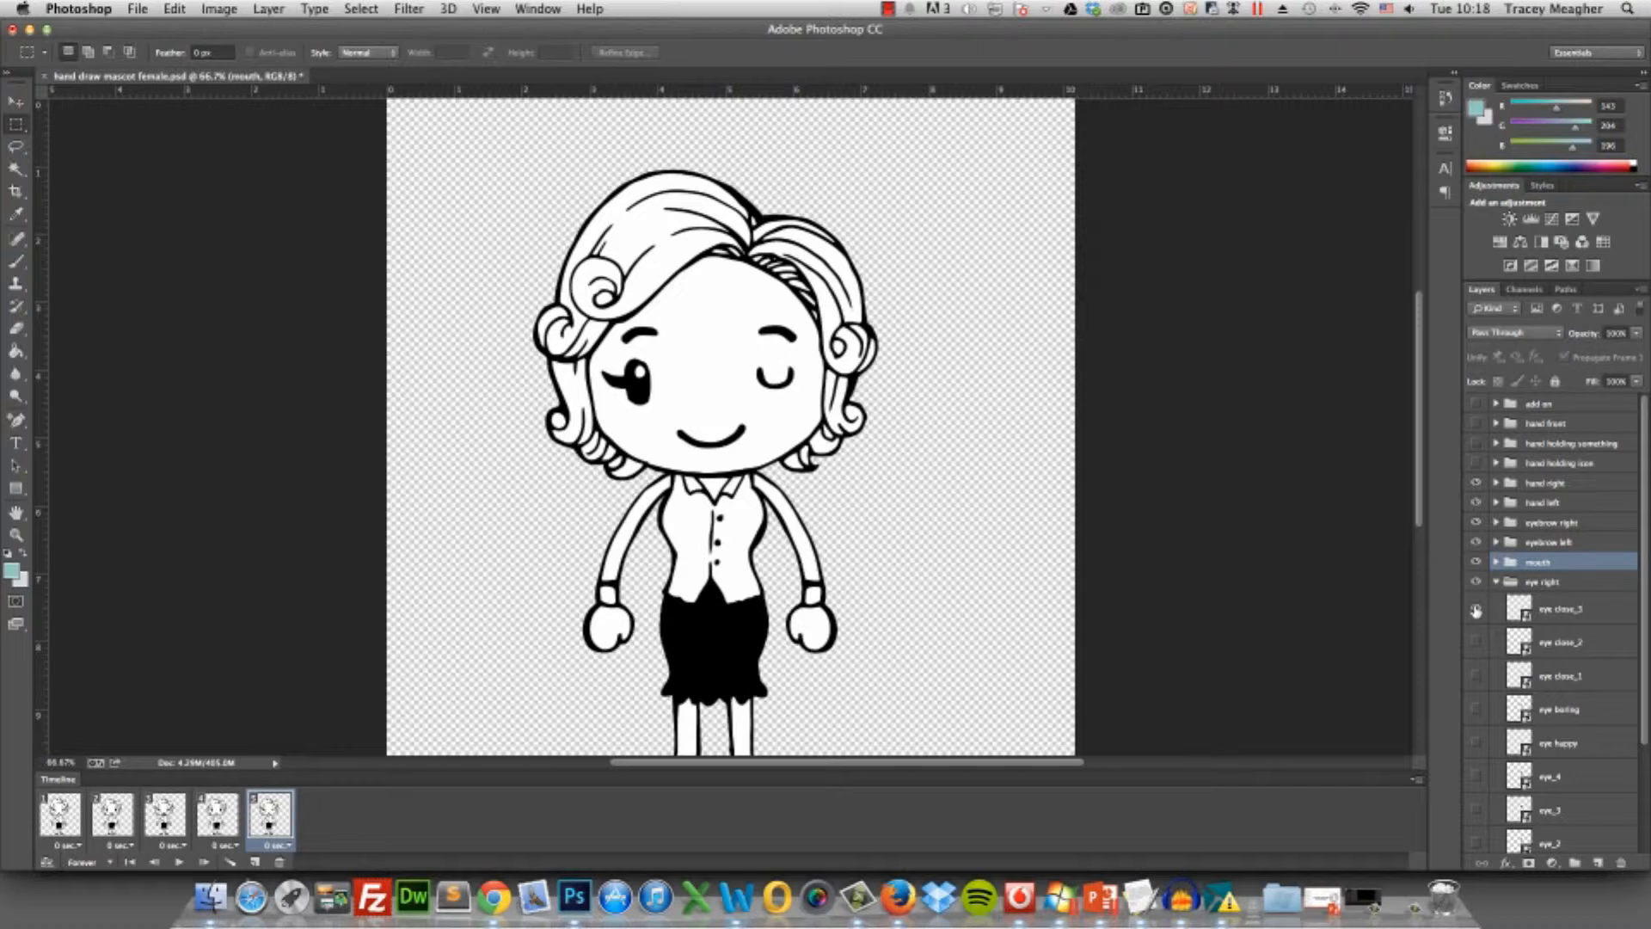
In the eye left group of the fifth frame, hide eye_3 and show eye close_3
scroll(1558, 693, down, 4)
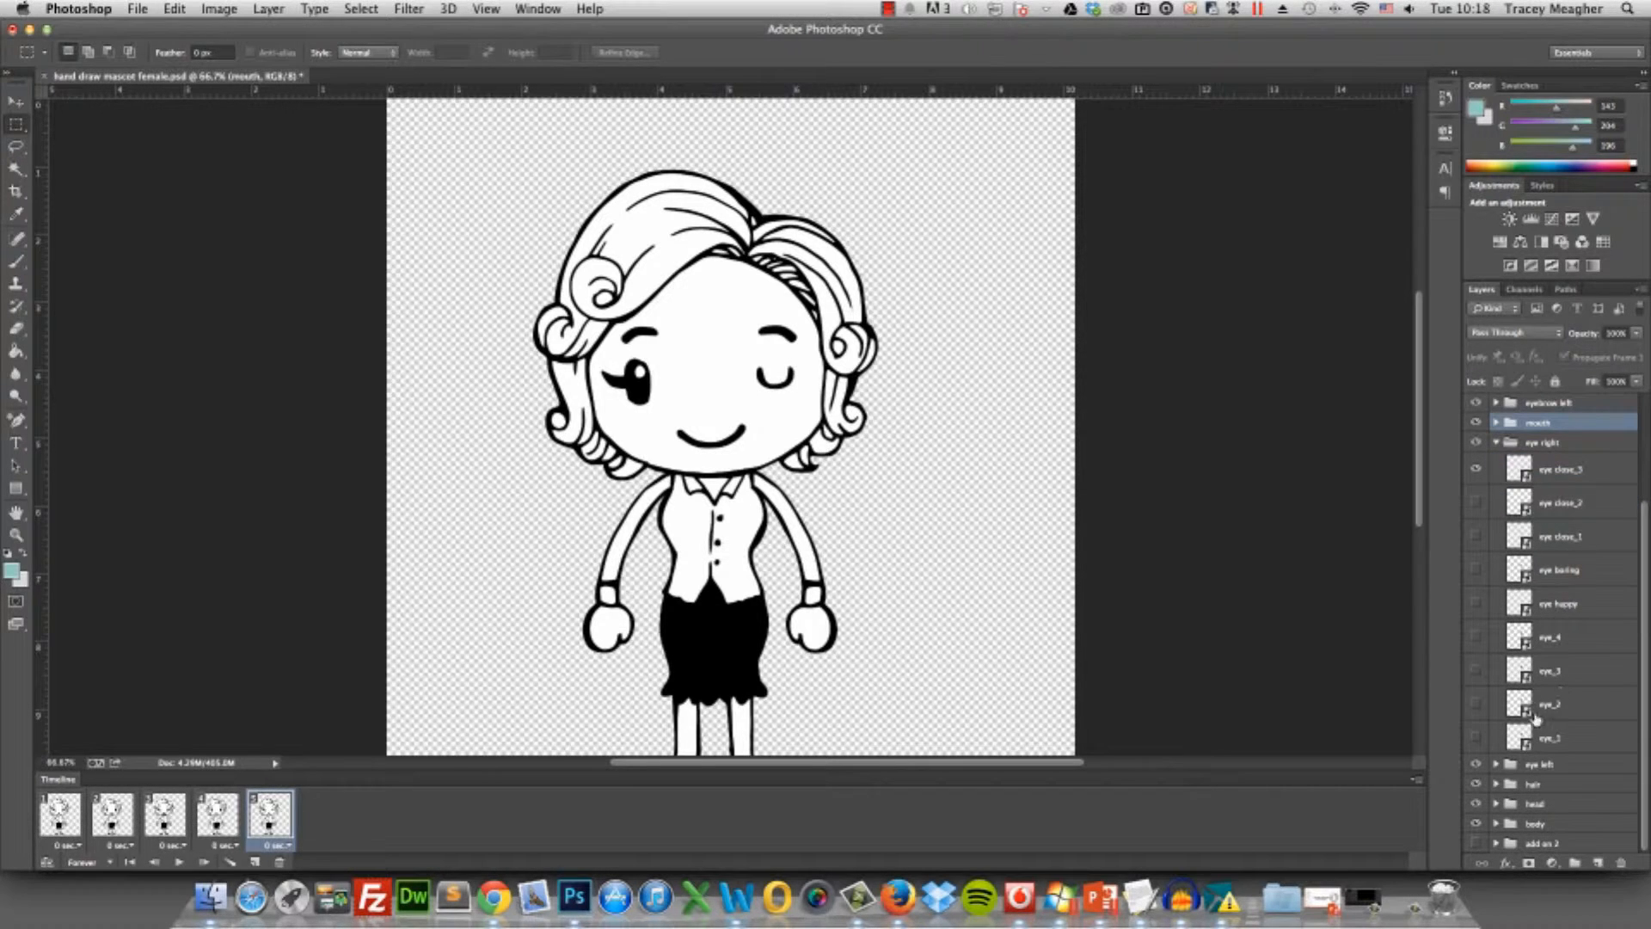
click(1496, 763)
scroll(1545, 753, down, 4)
scroll(1545, 753, down, 2)
click(1479, 764)
click(1476, 561)
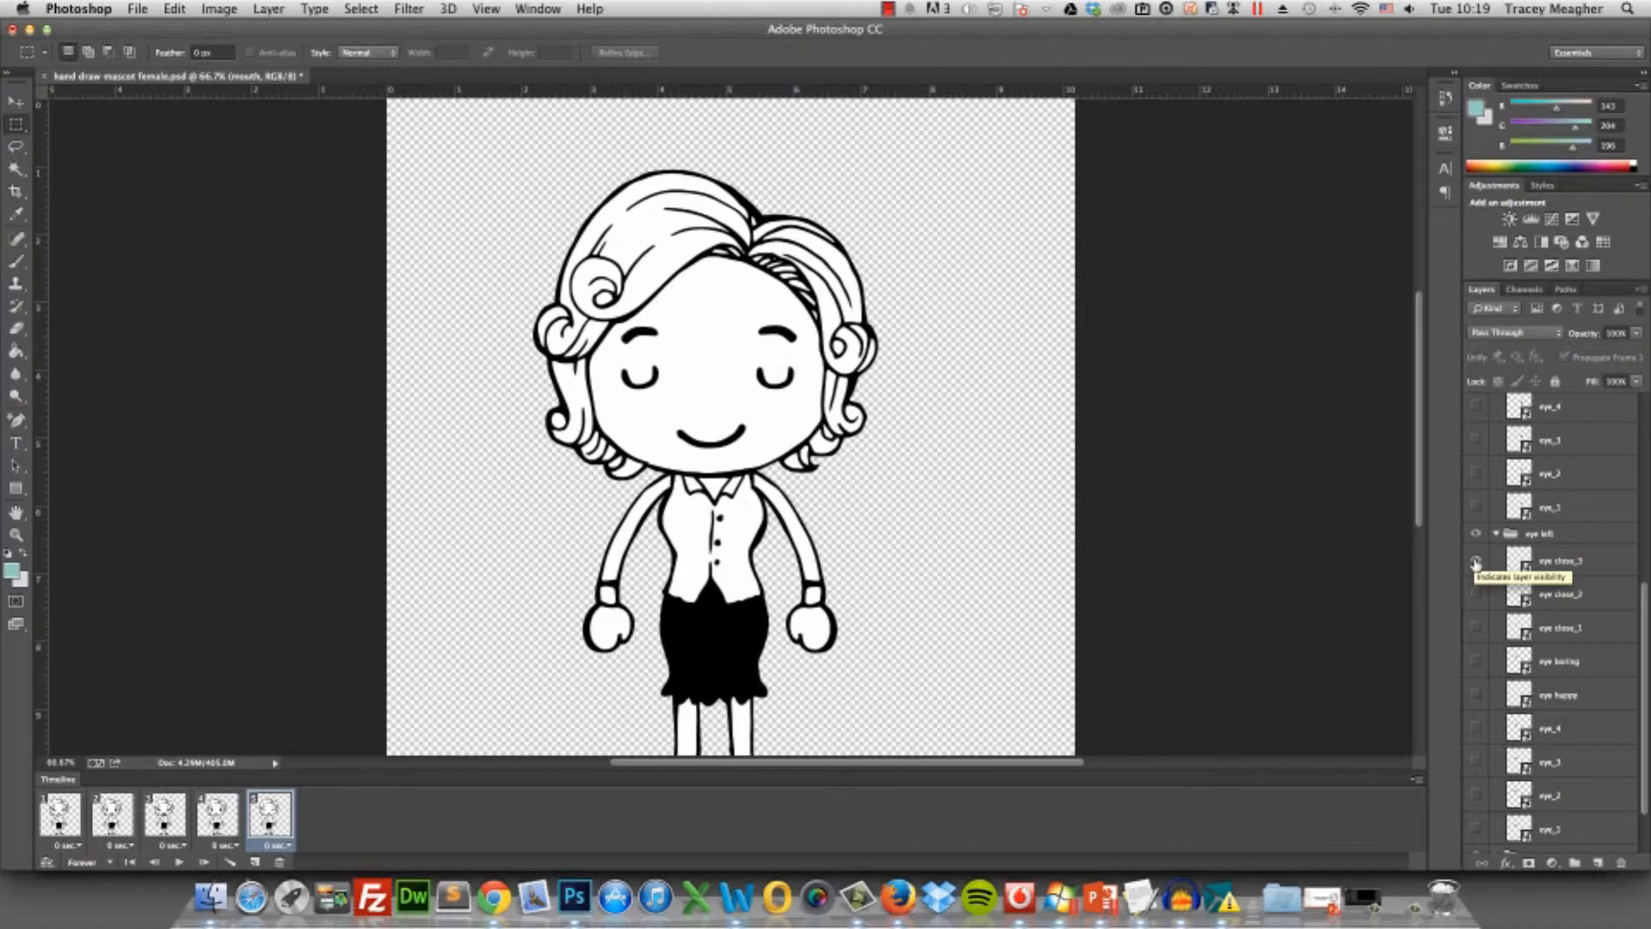
Duplicate the closed-eyes frame as a sixth frame, and preview the animation before stopping playback
click(254, 863)
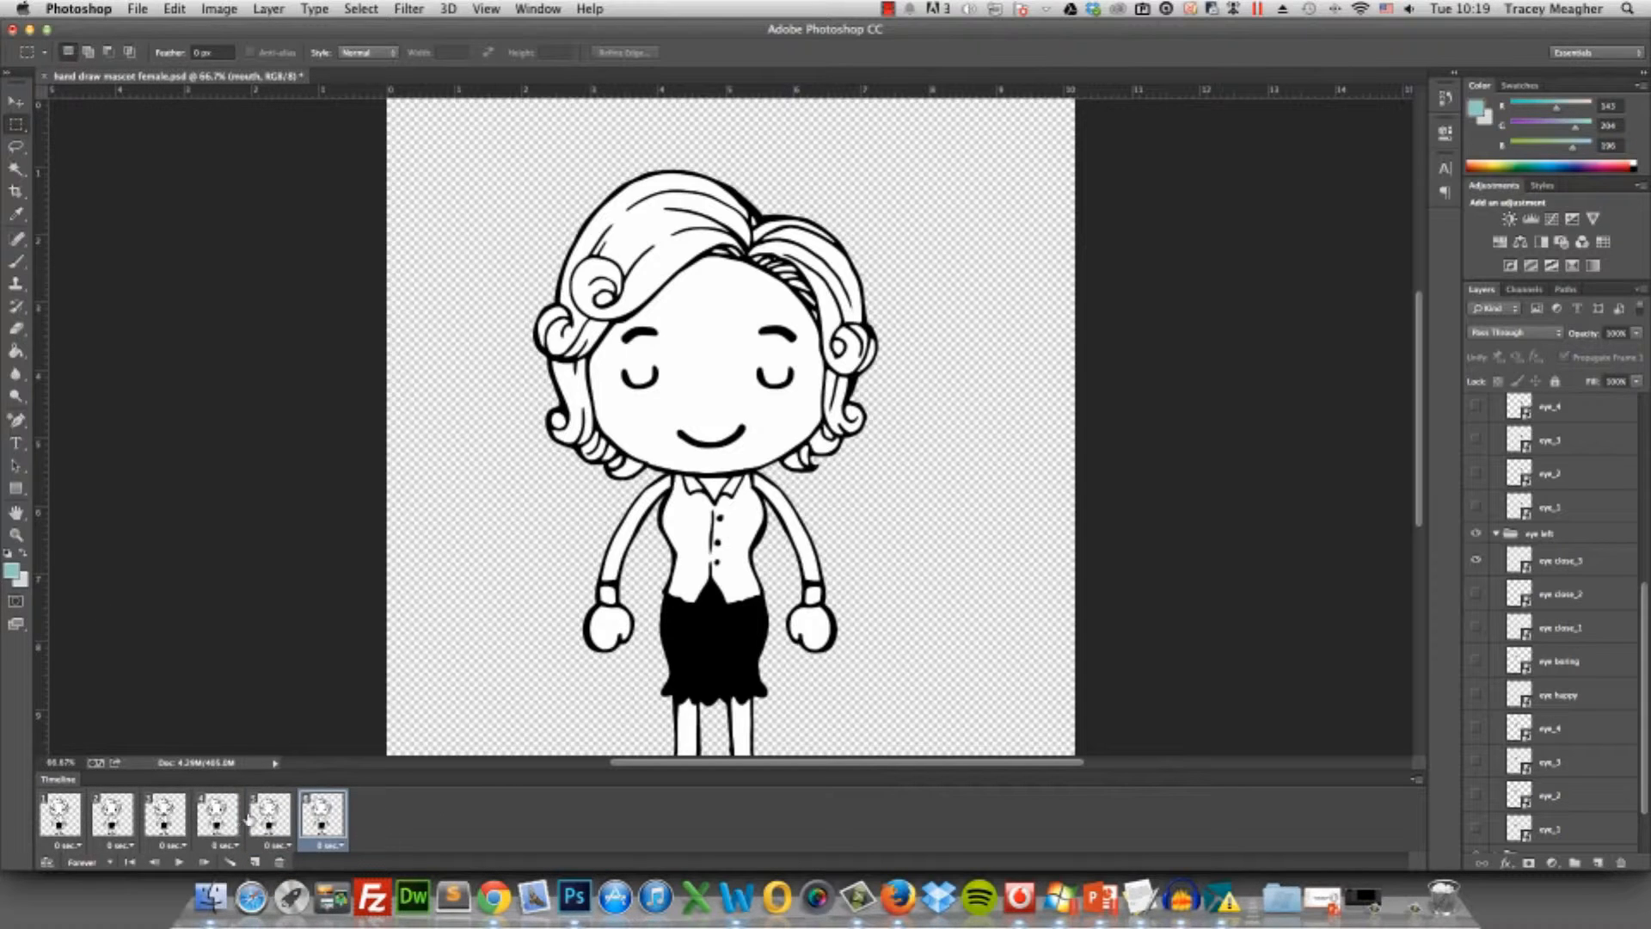
click(180, 864)
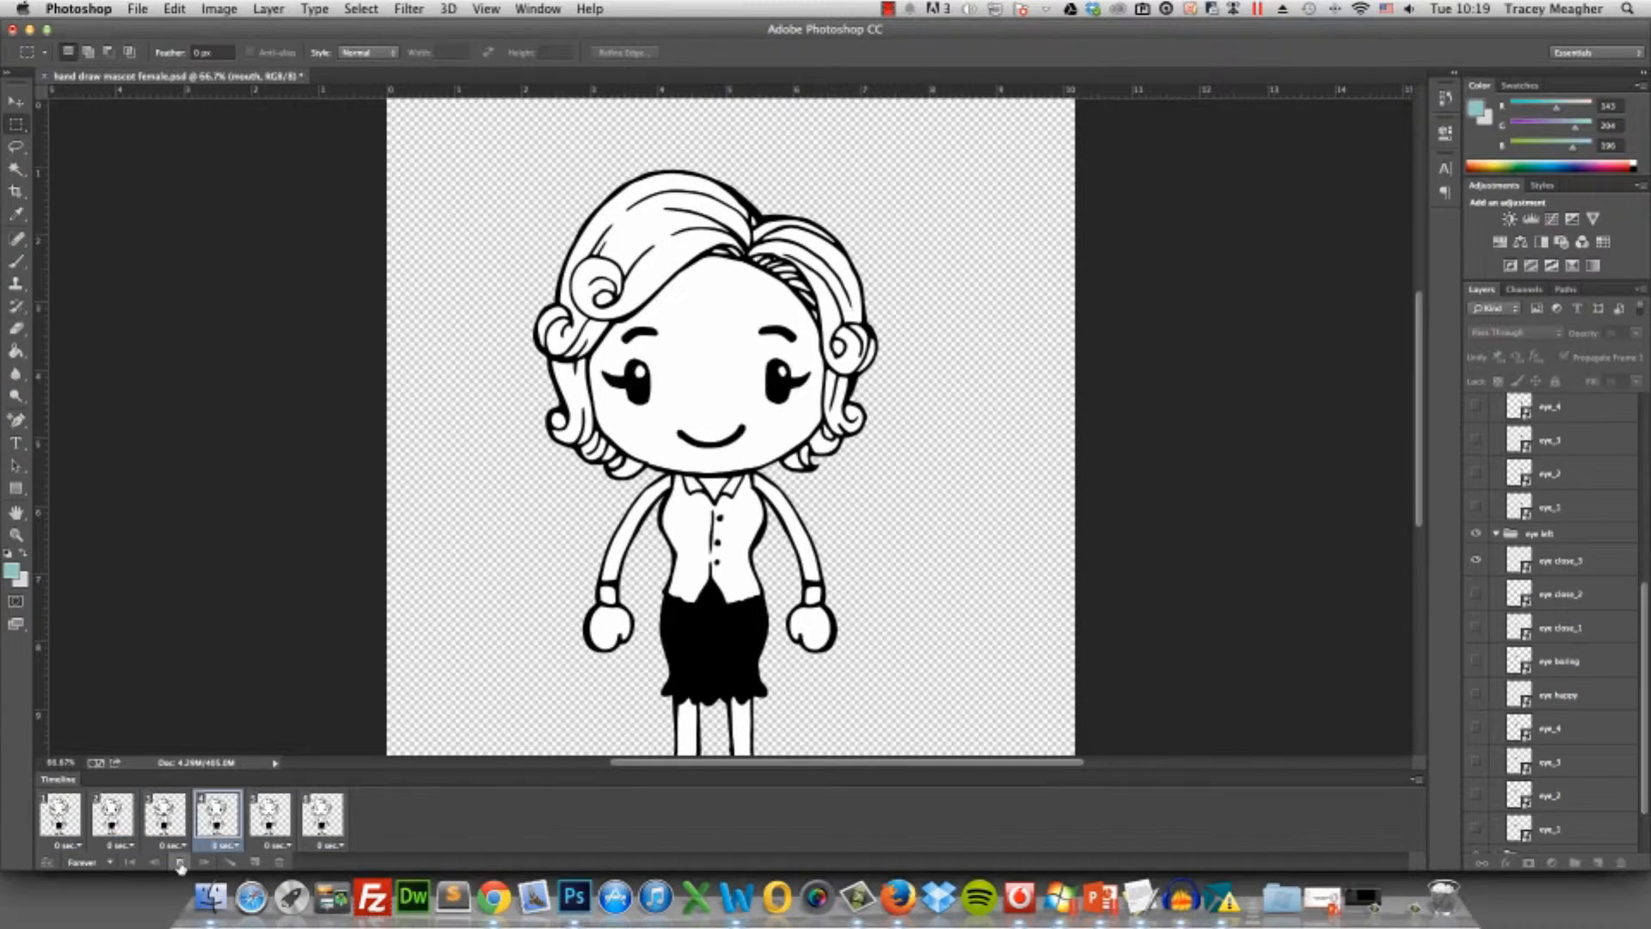
click(180, 862)
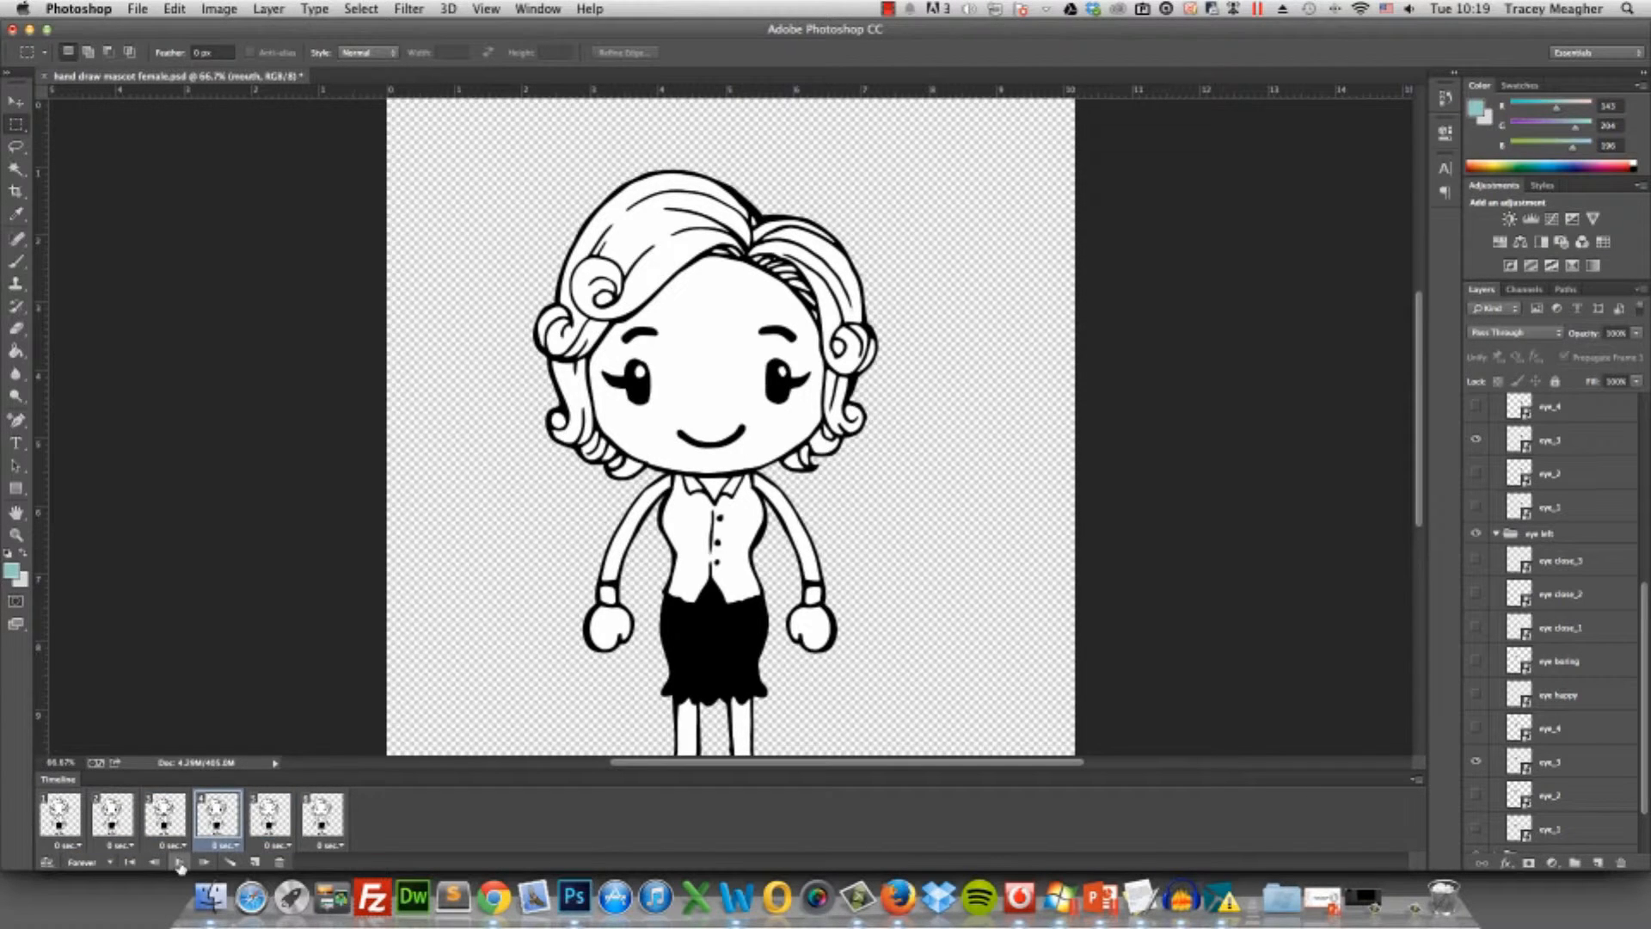
Duplicate the first four frames and move the copies to the end of the timeline
click(64, 819)
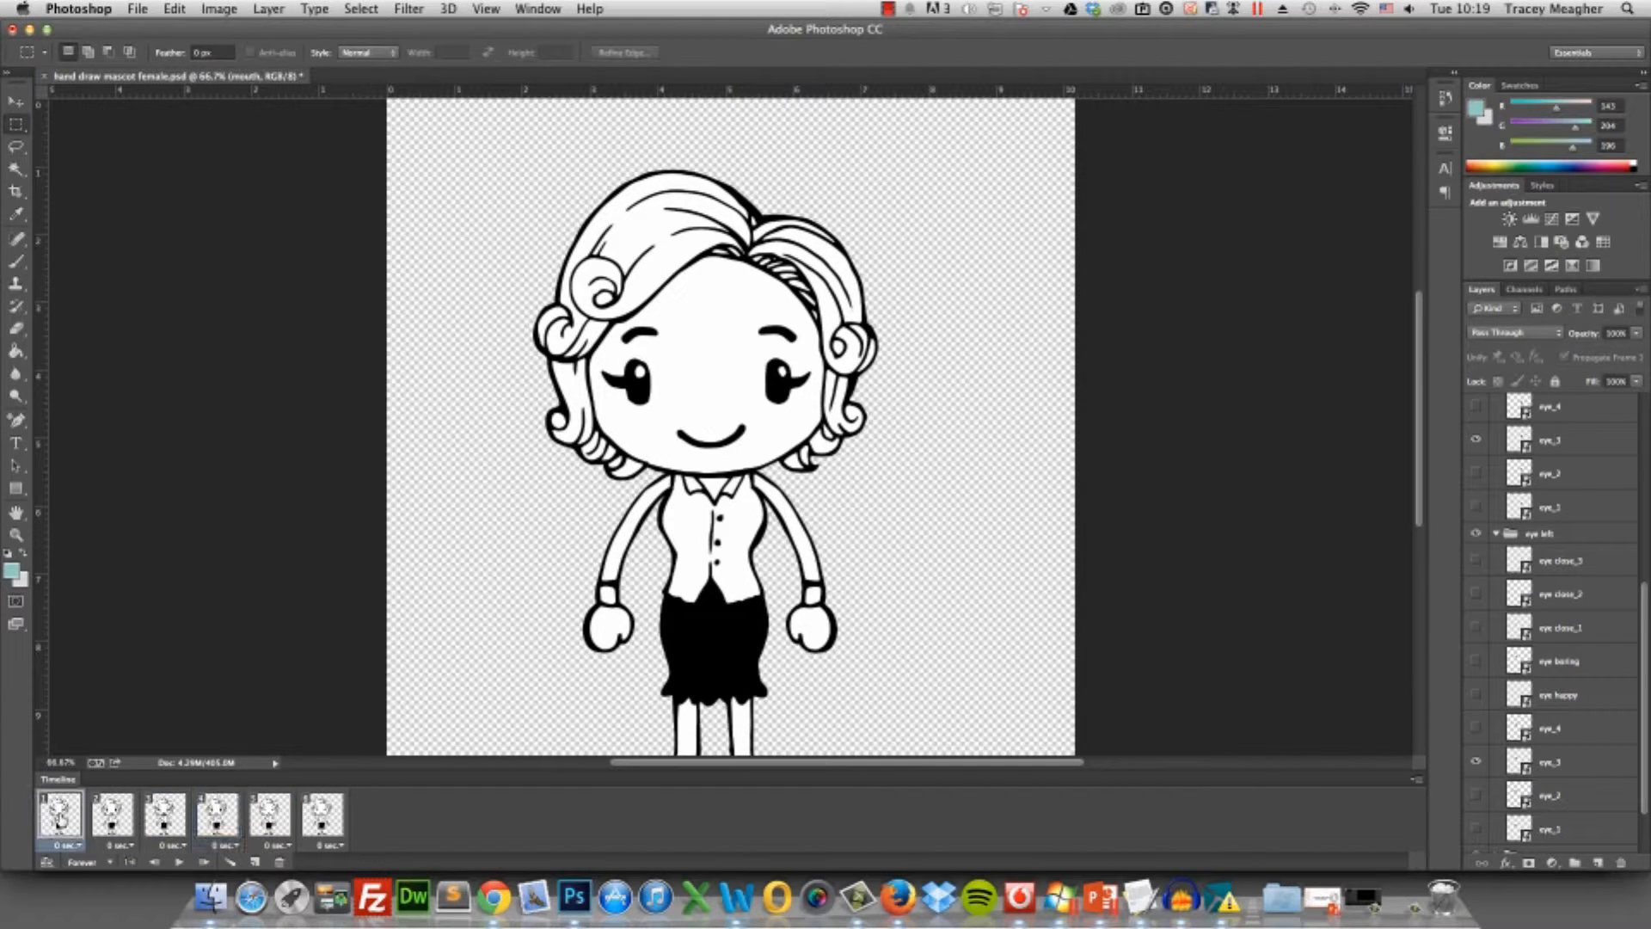
shift+click(112, 817)
shift+click(163, 817)
shift+click(218, 817)
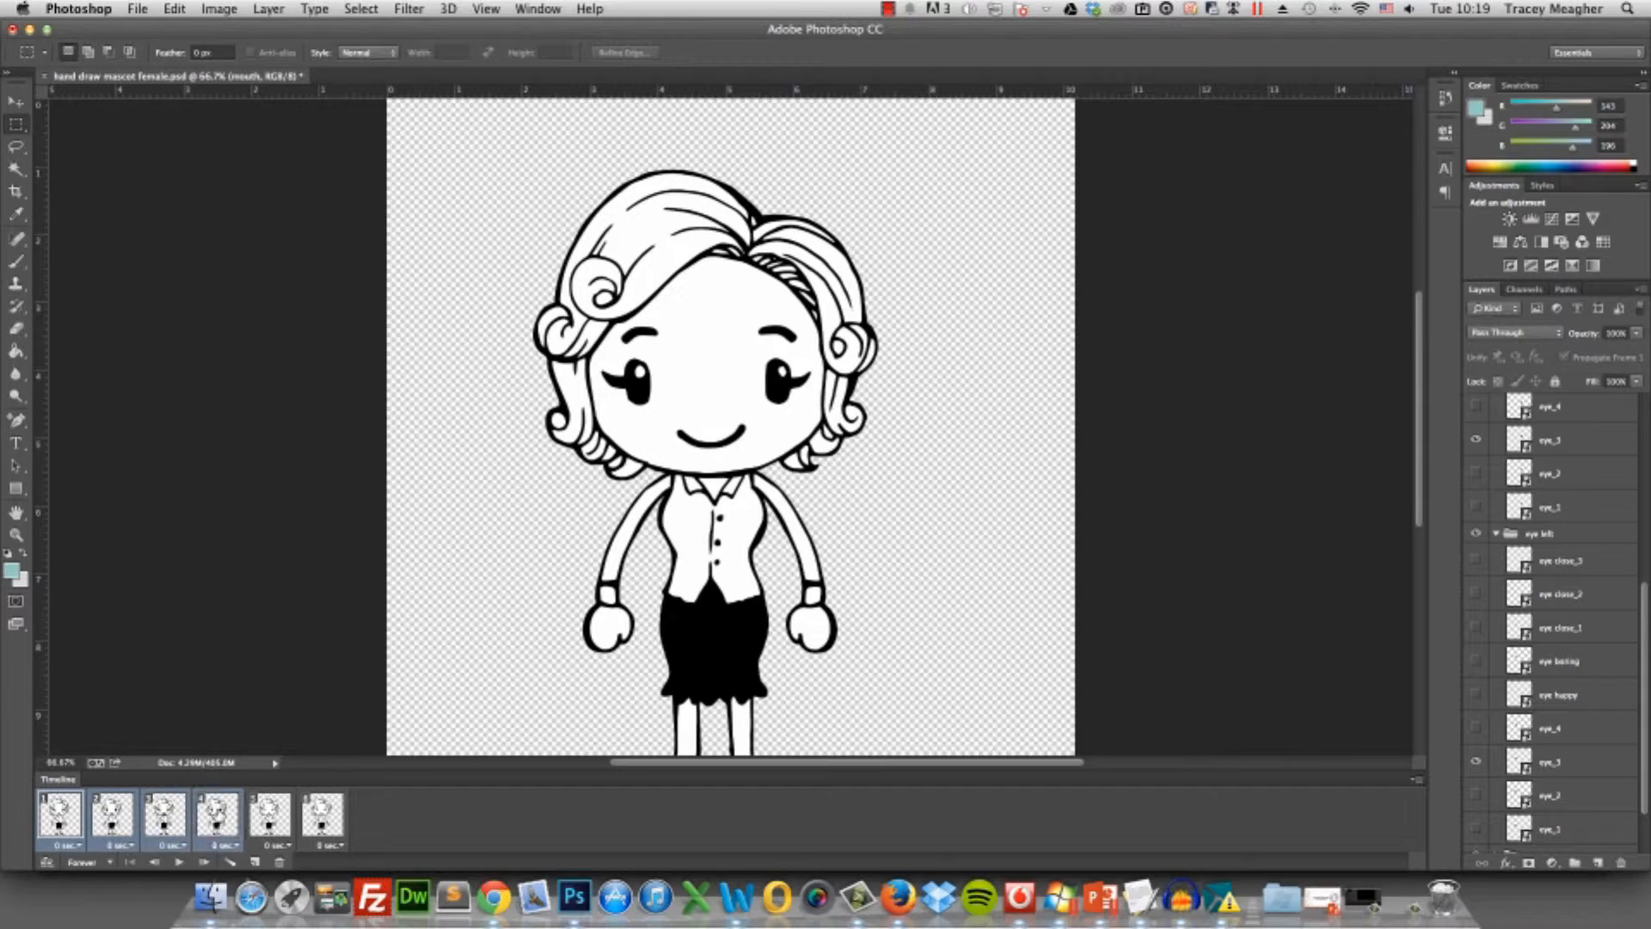
click(257, 863)
drag(268, 824, 574, 817)
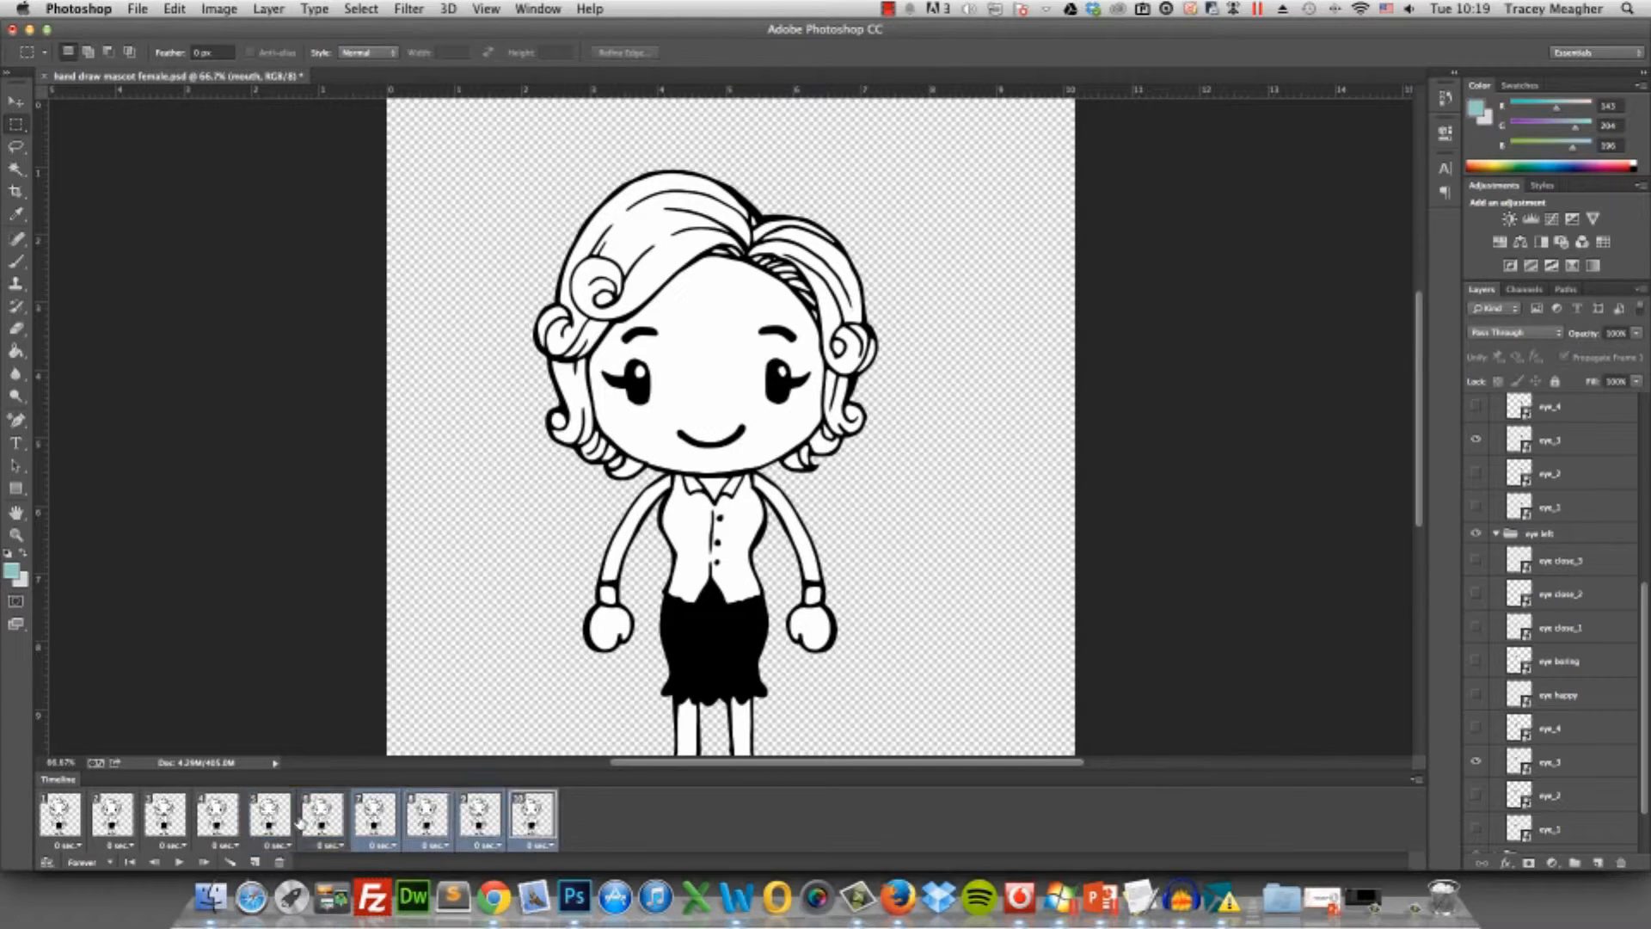
Play the extended animation and set its looping option to Forever
click(178, 863)
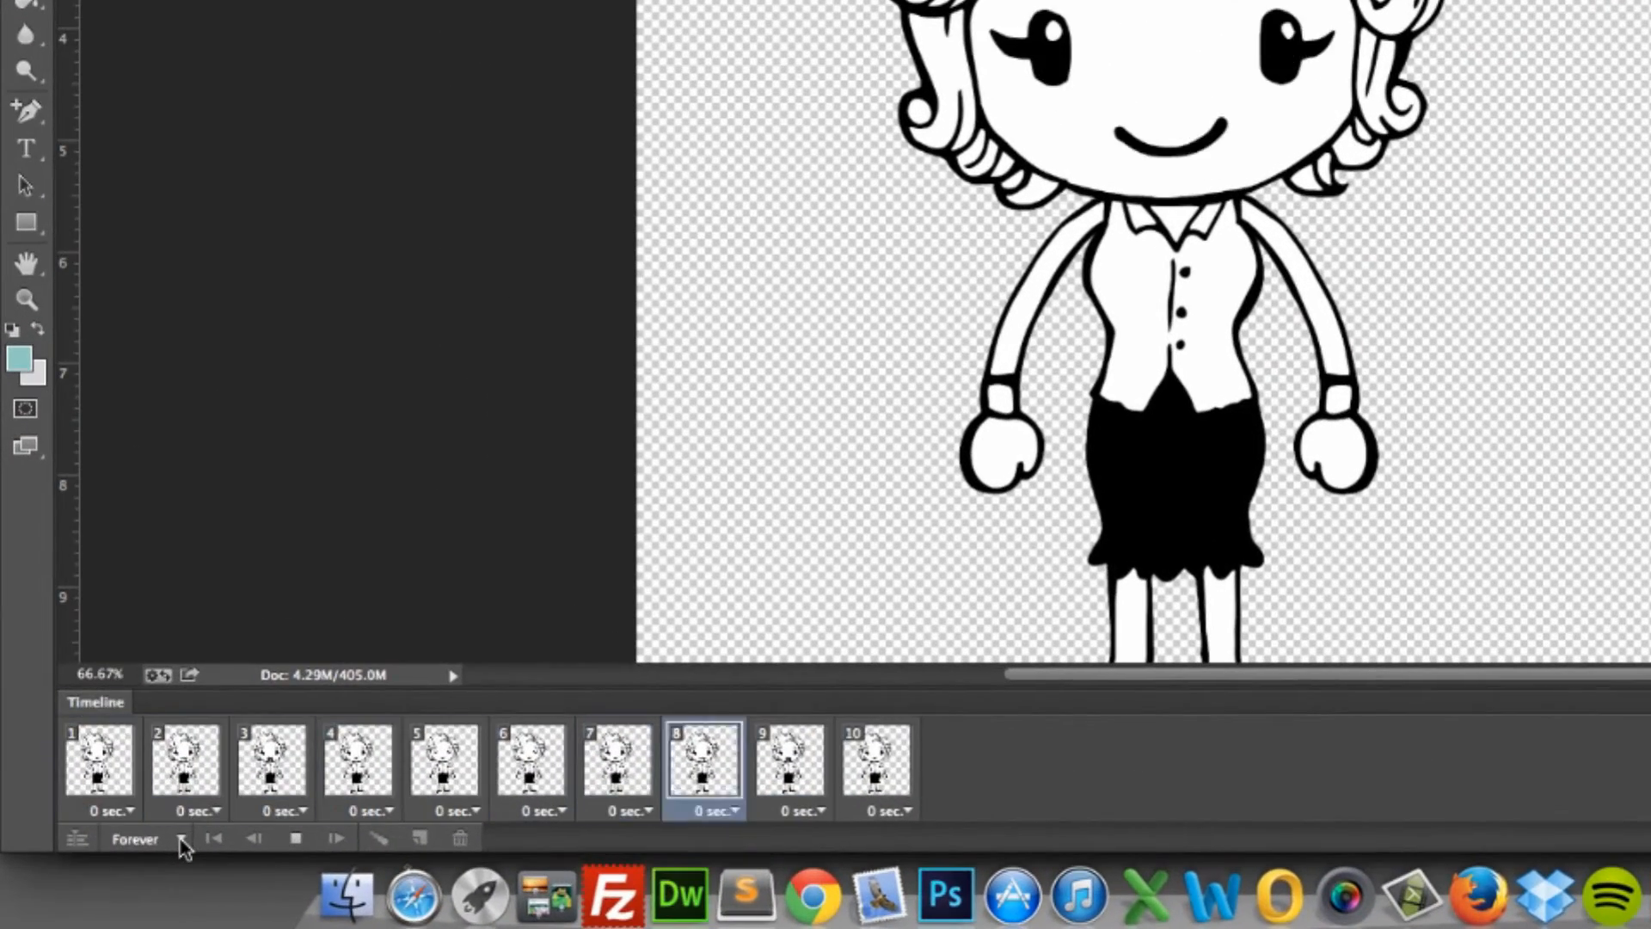
click(127, 856)
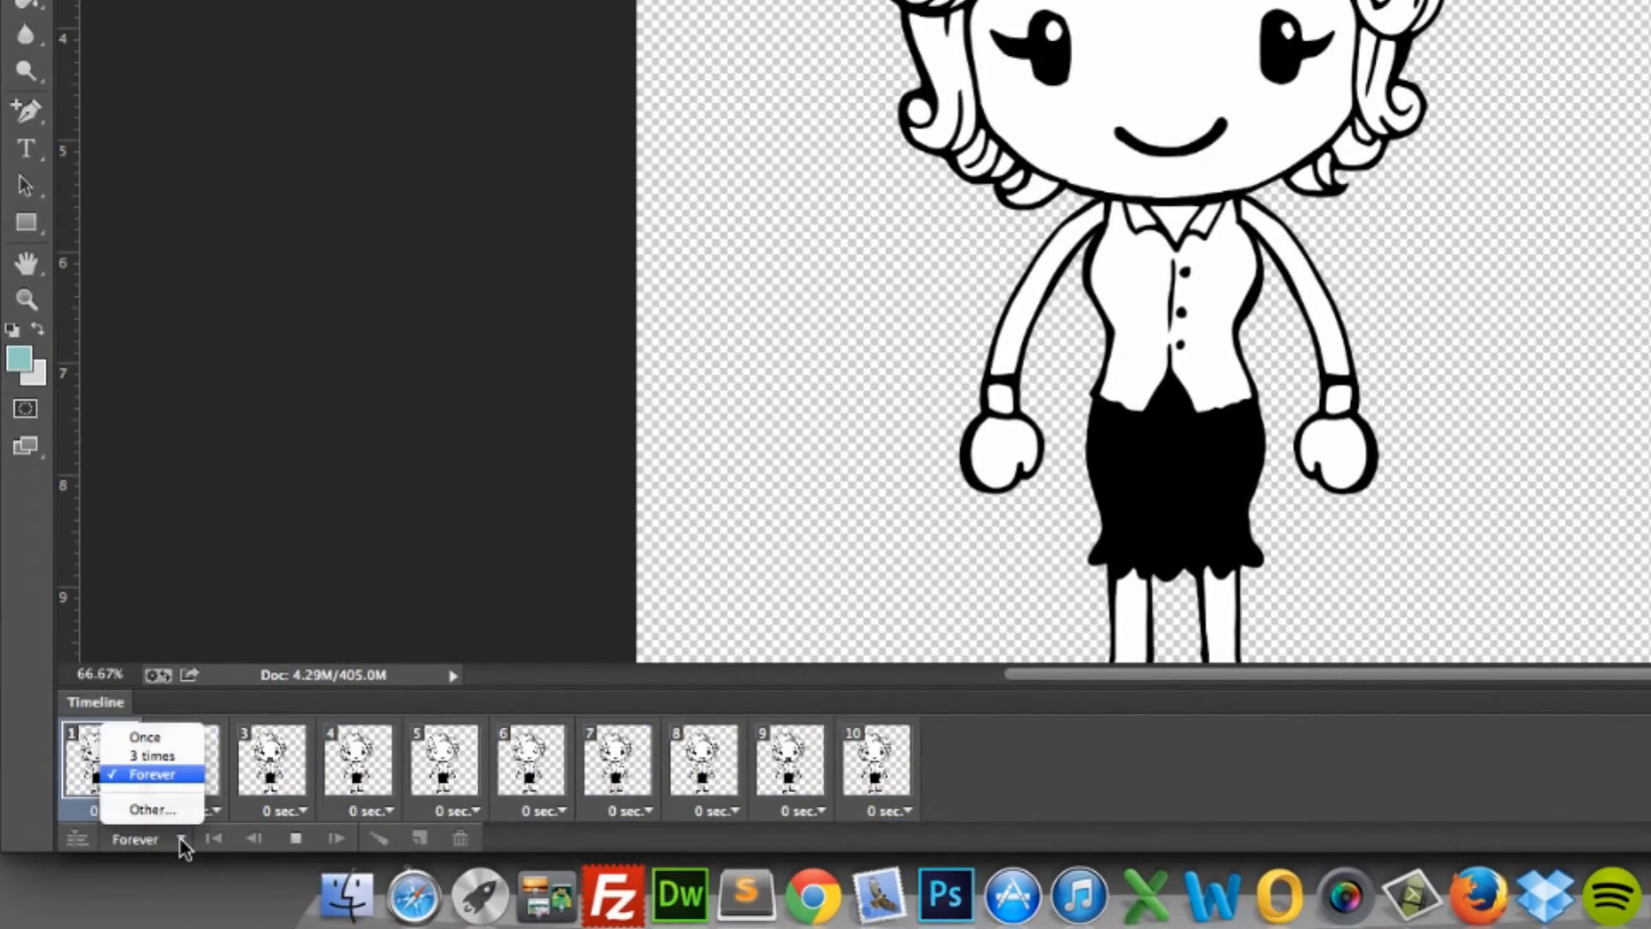
click(164, 771)
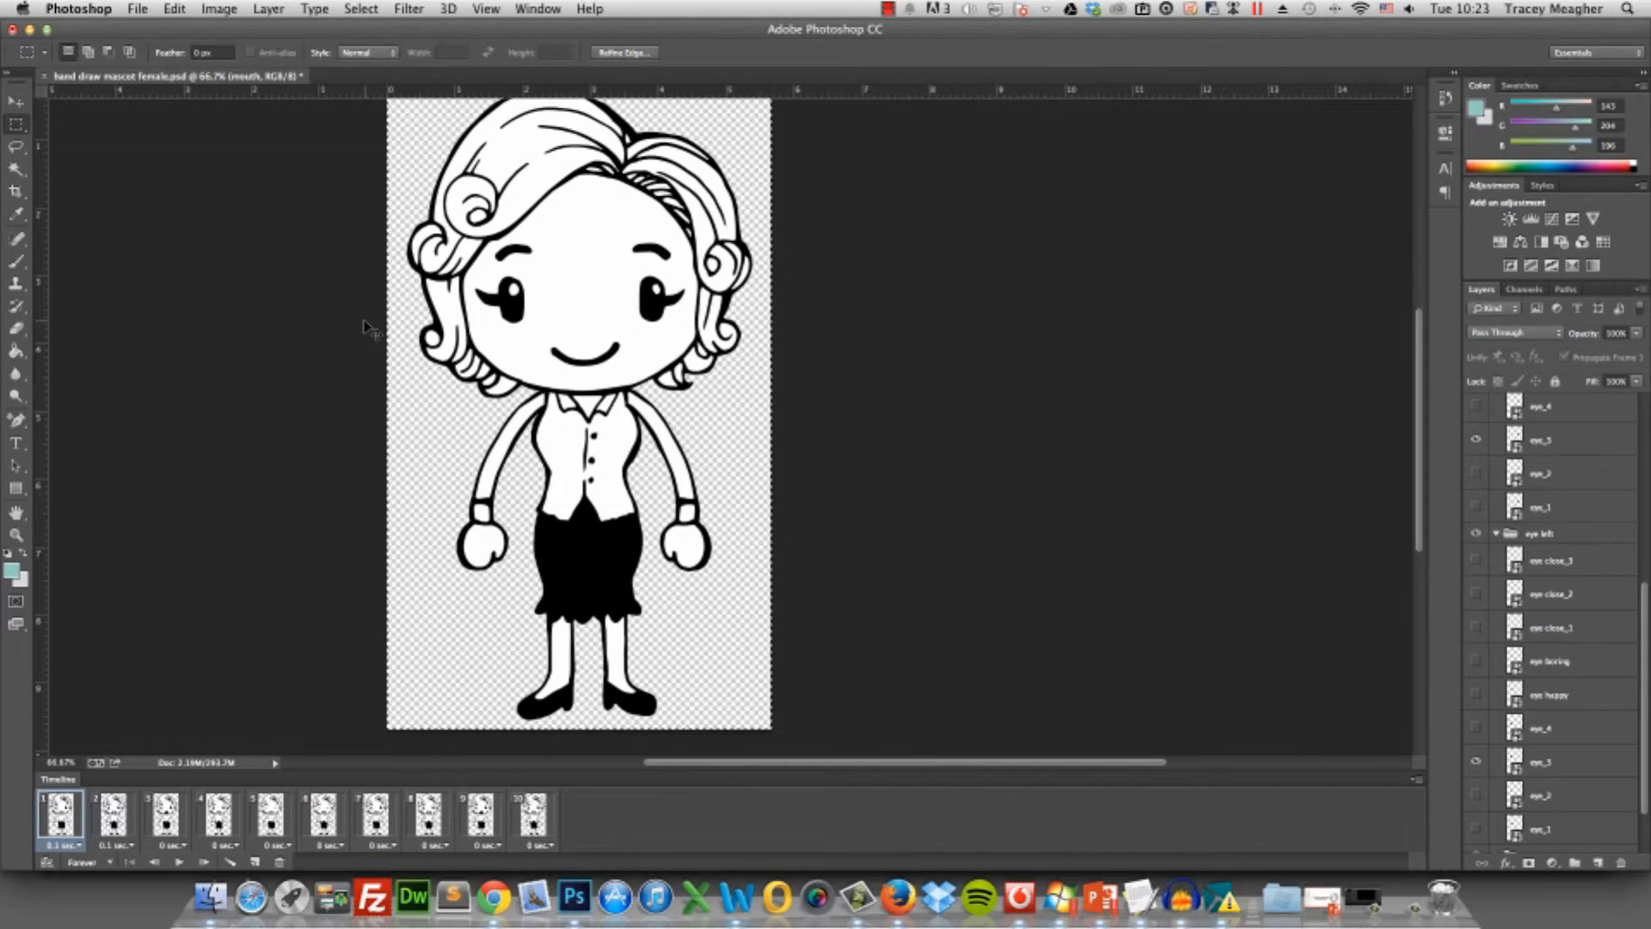
Start a Save for Web GIF export and choose the TalkingCharacters folder inside Training as its destination
click(131, 14)
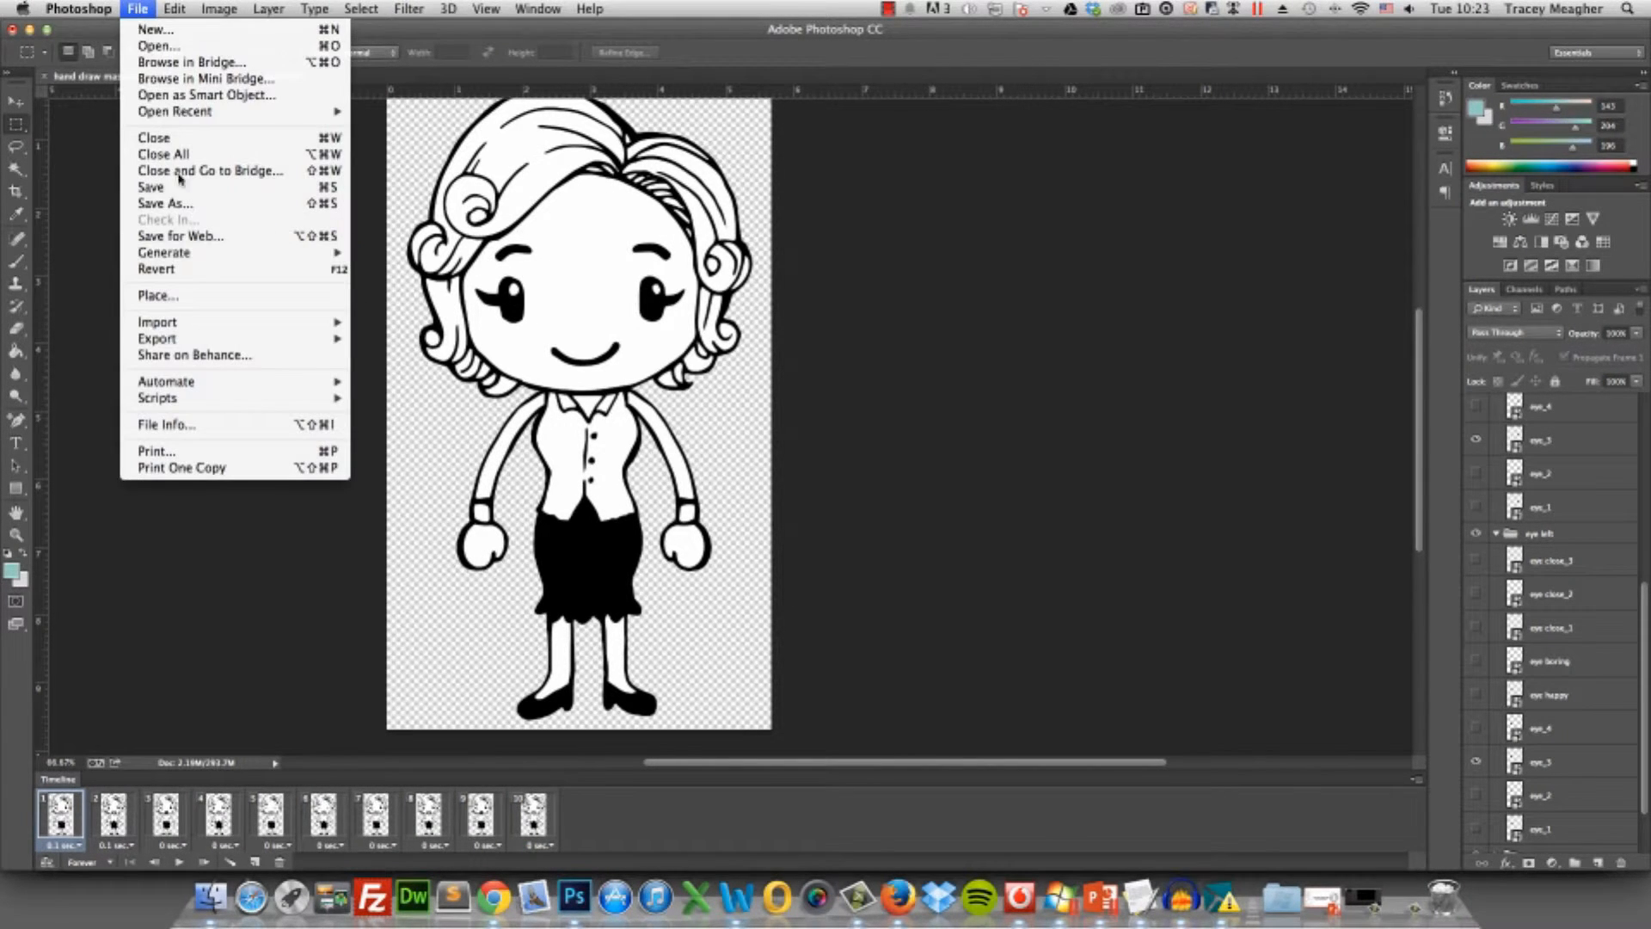
click(206, 246)
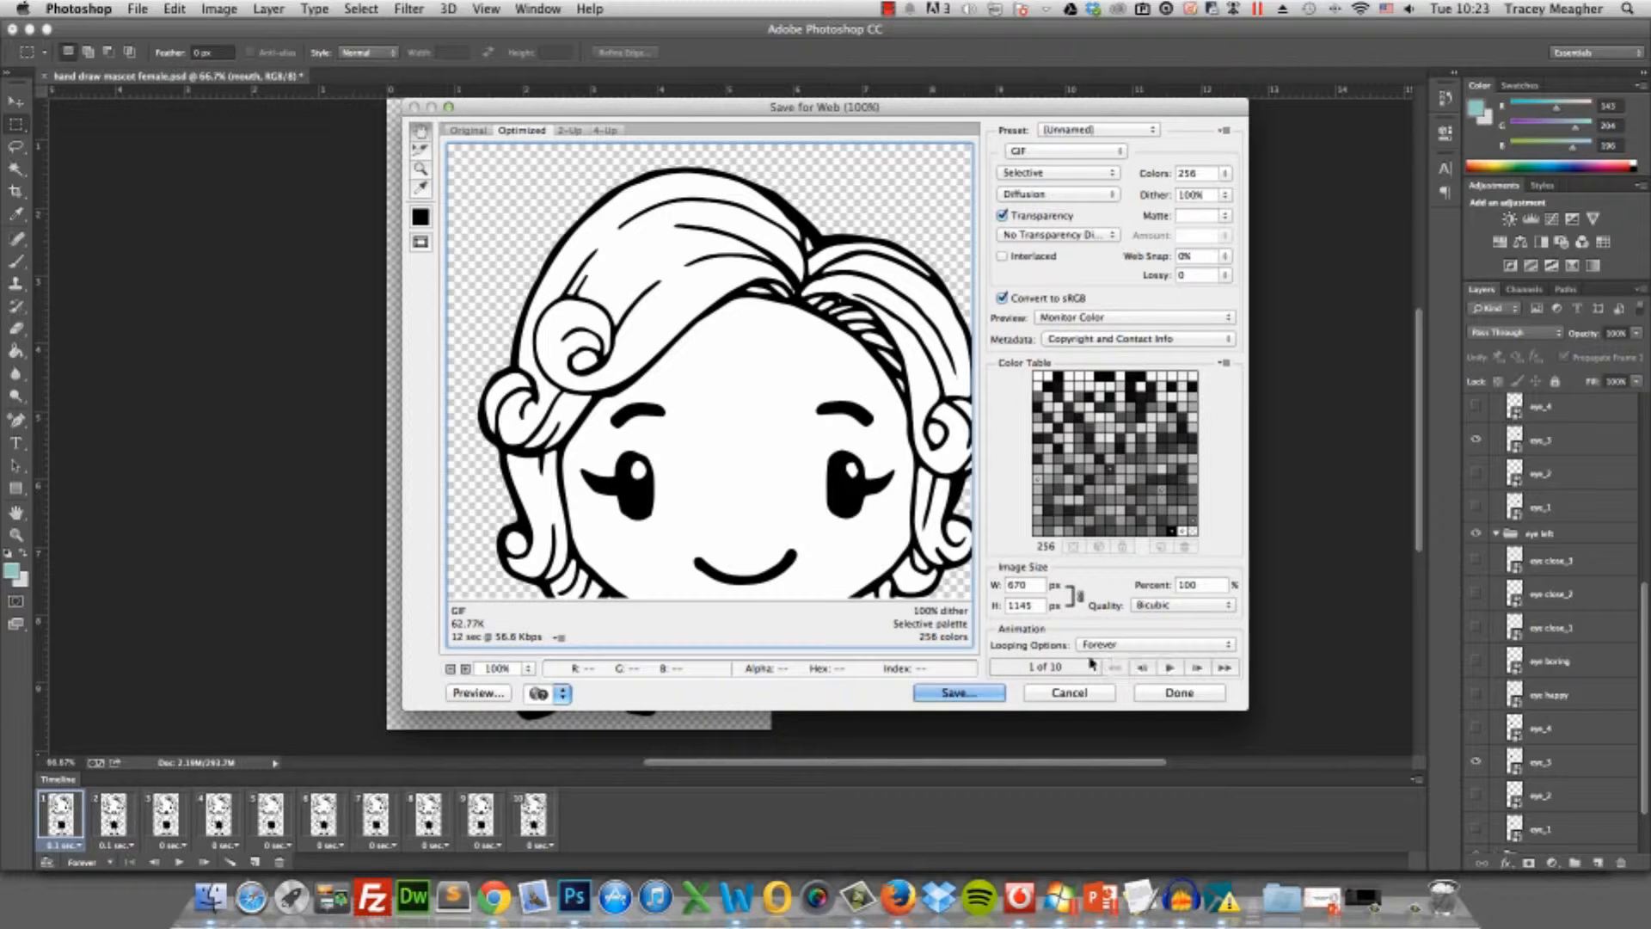
click(987, 697)
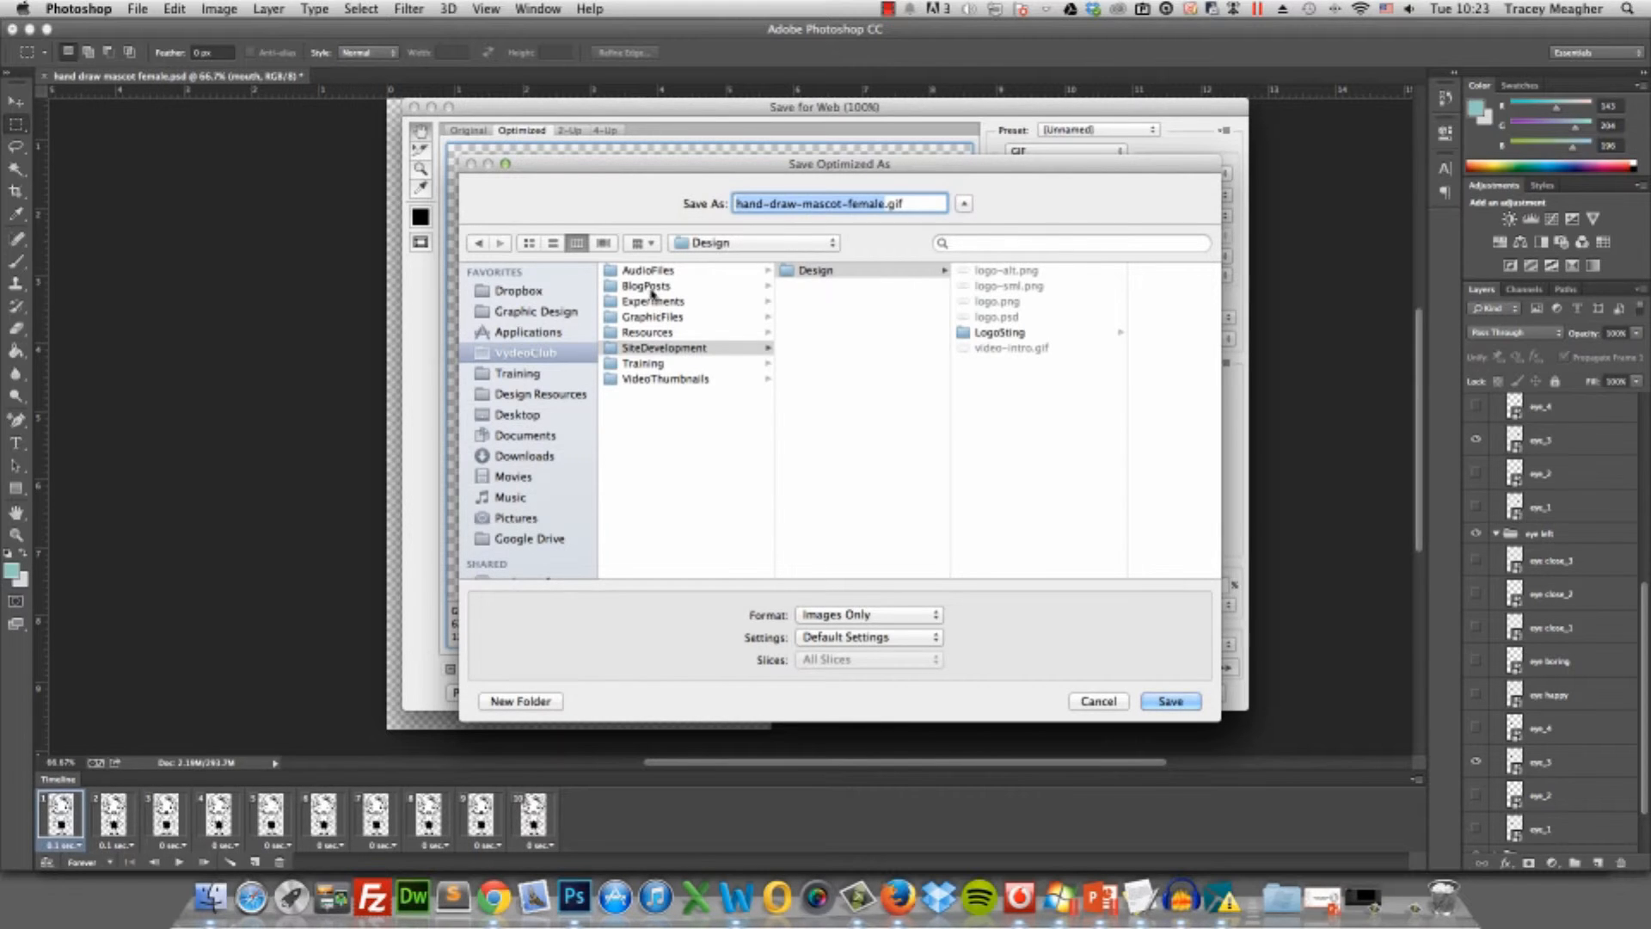
click(645, 362)
click(856, 272)
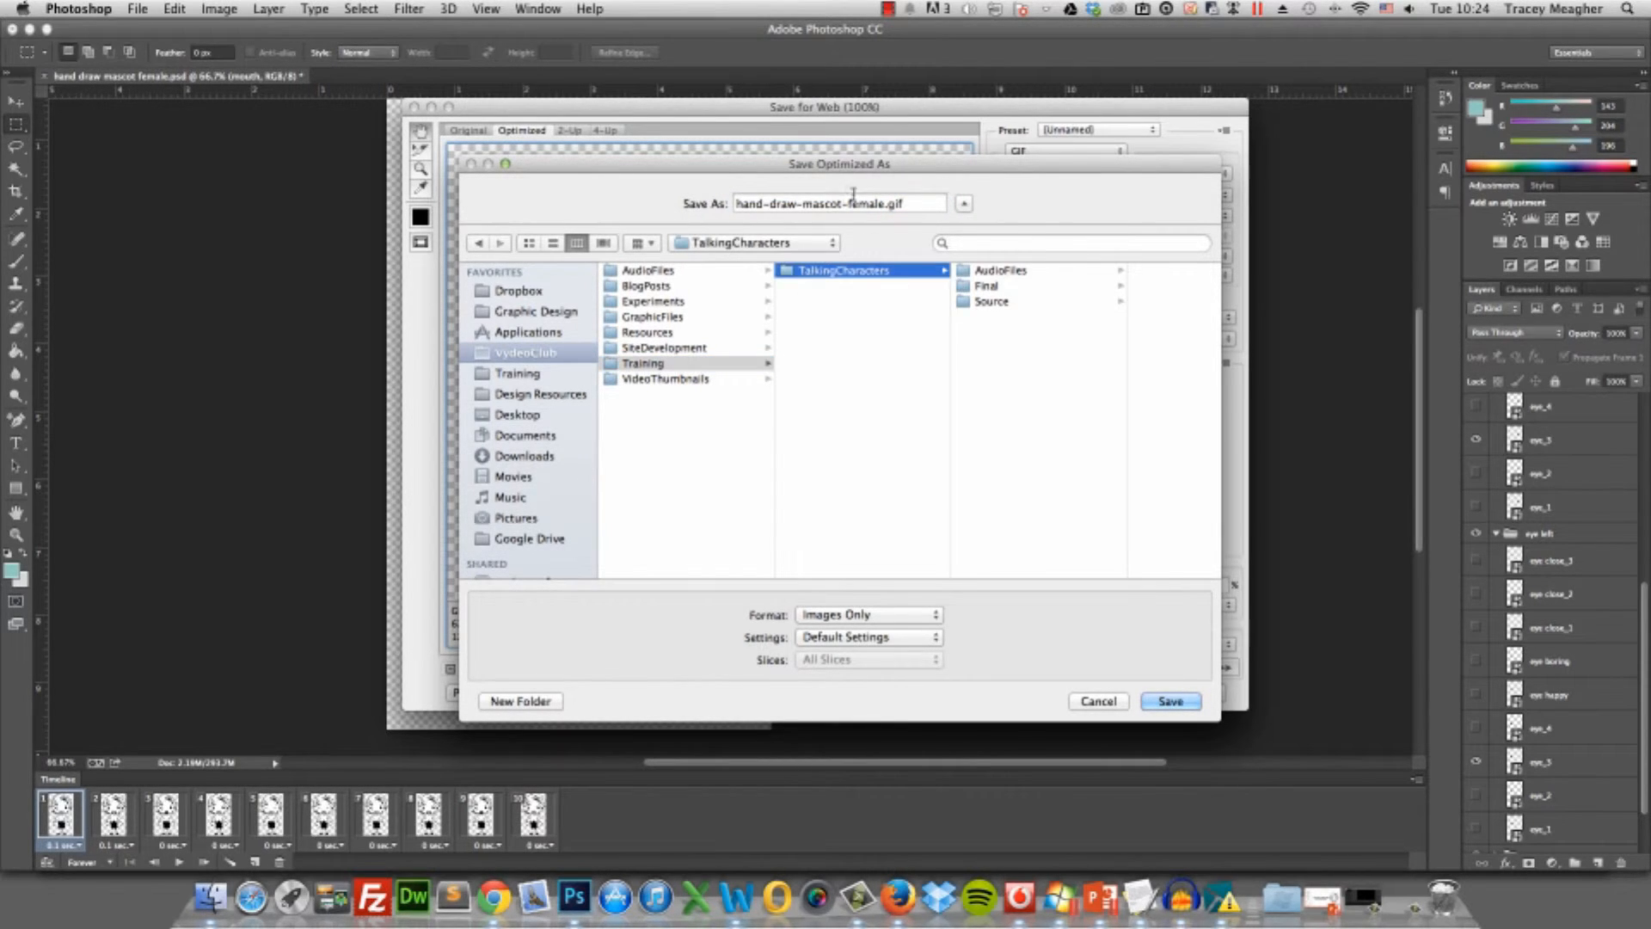
Name the exported GIF female-talking and save it
drag(888, 203, 733, 203)
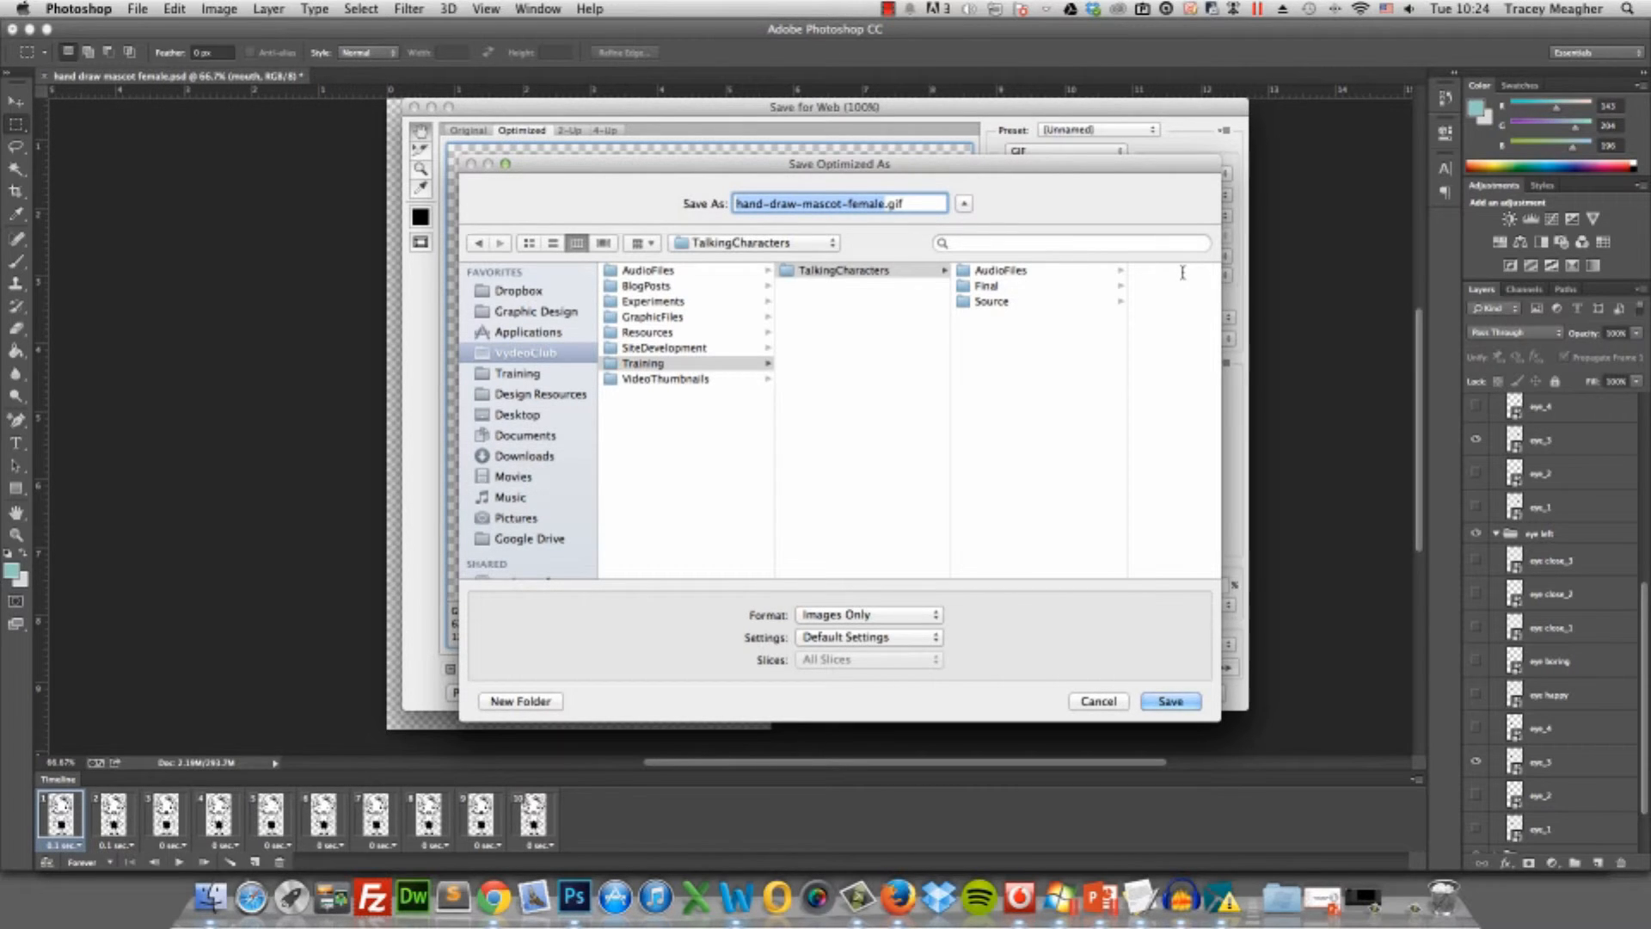
text(fem)
text(ale)
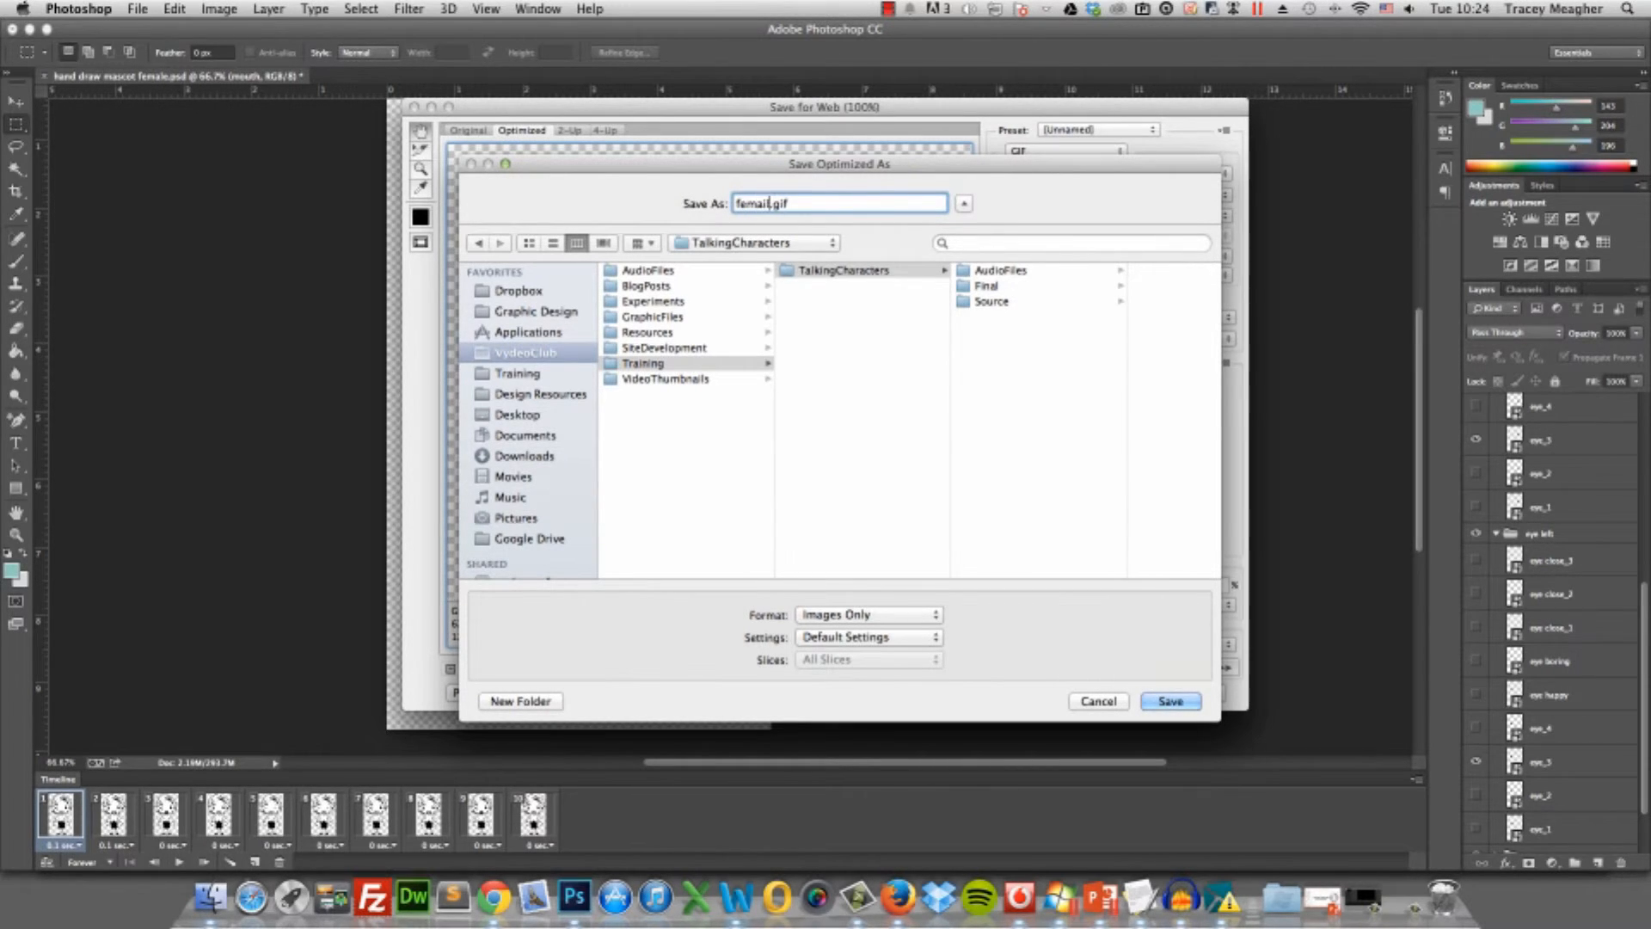
text(-talking)
click(1171, 702)
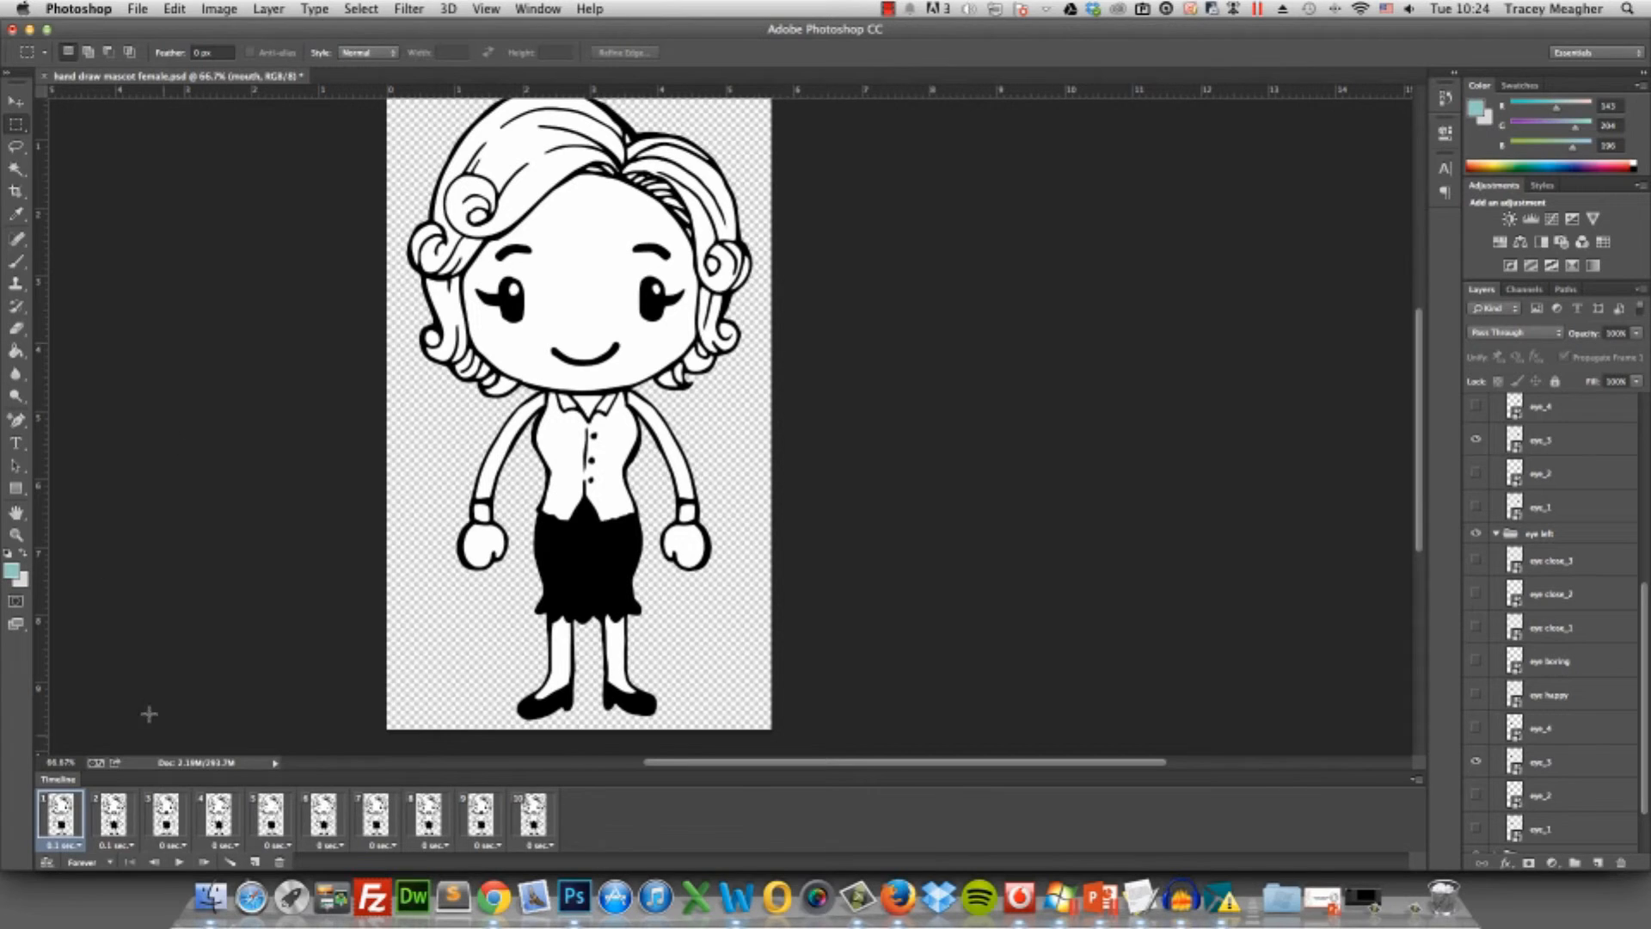
Delete frames 2 through 10 from the timeline, keeping only the first frame
click(117, 813)
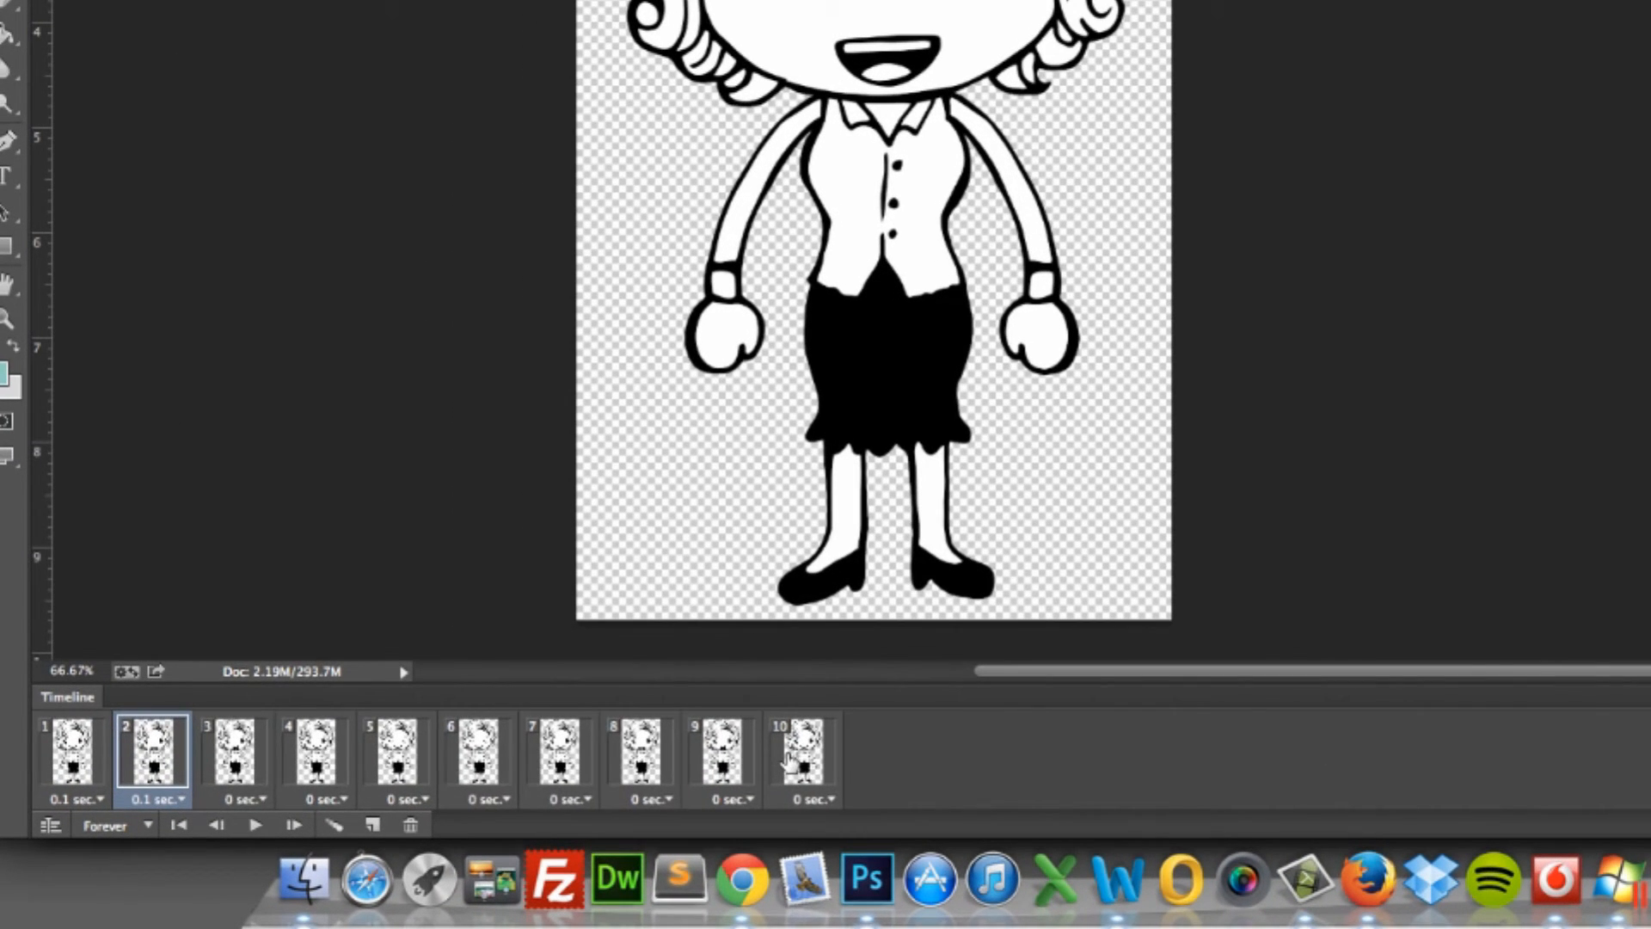
shift+click(756, 766)
right_click(798, 757)
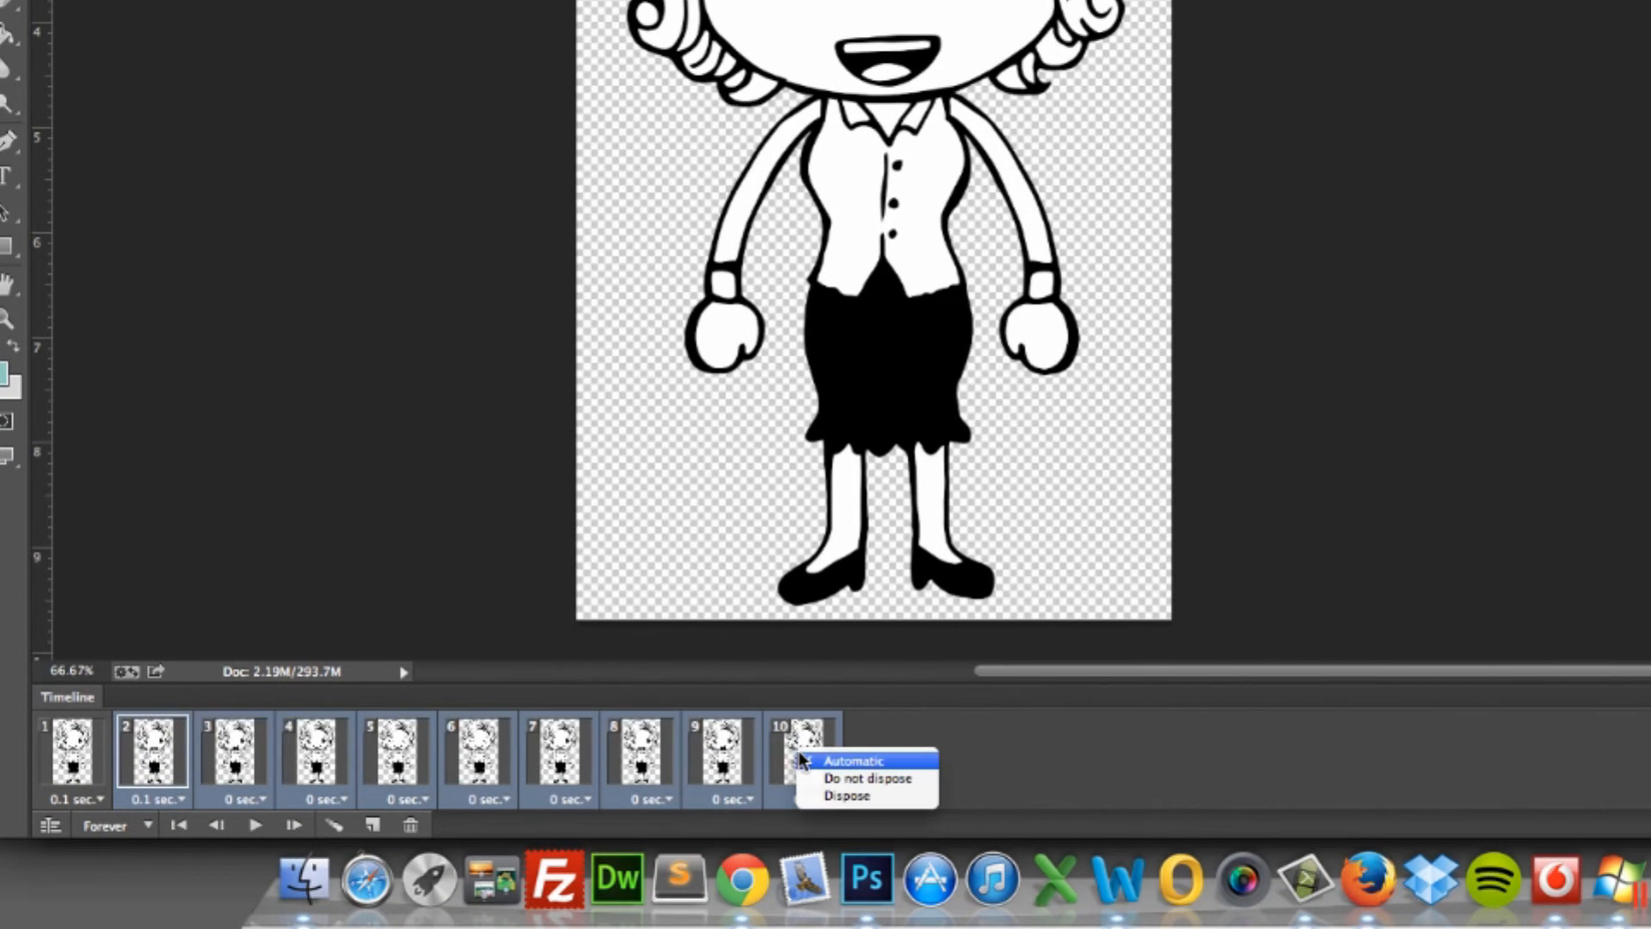
click(1013, 754)
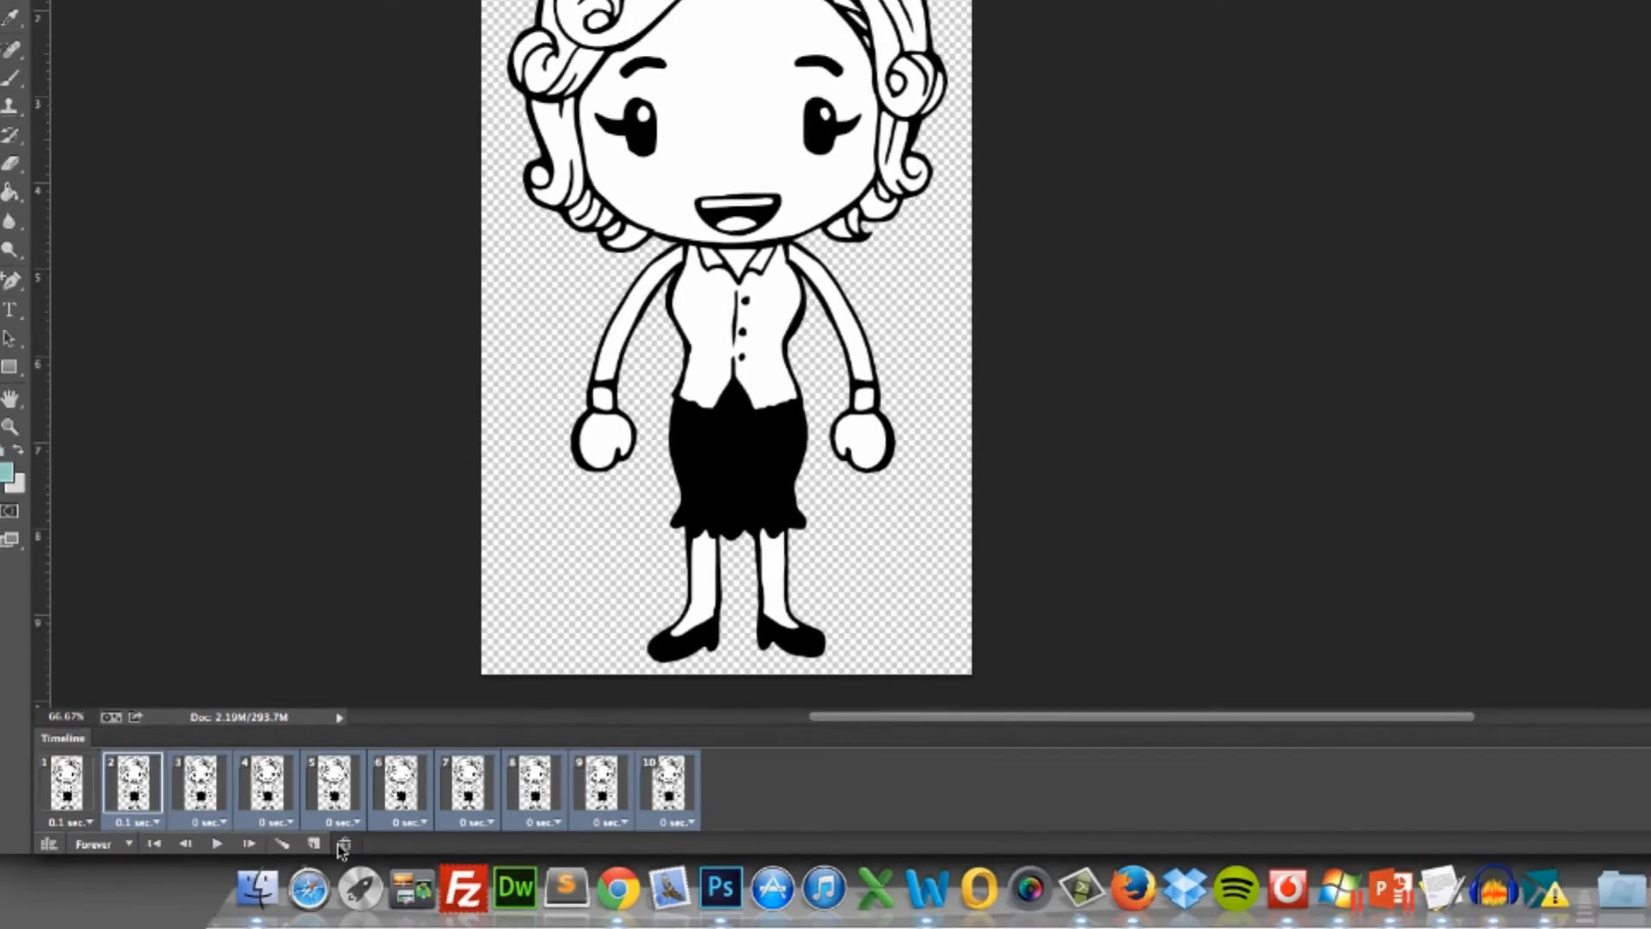
click(410, 825)
click(949, 315)
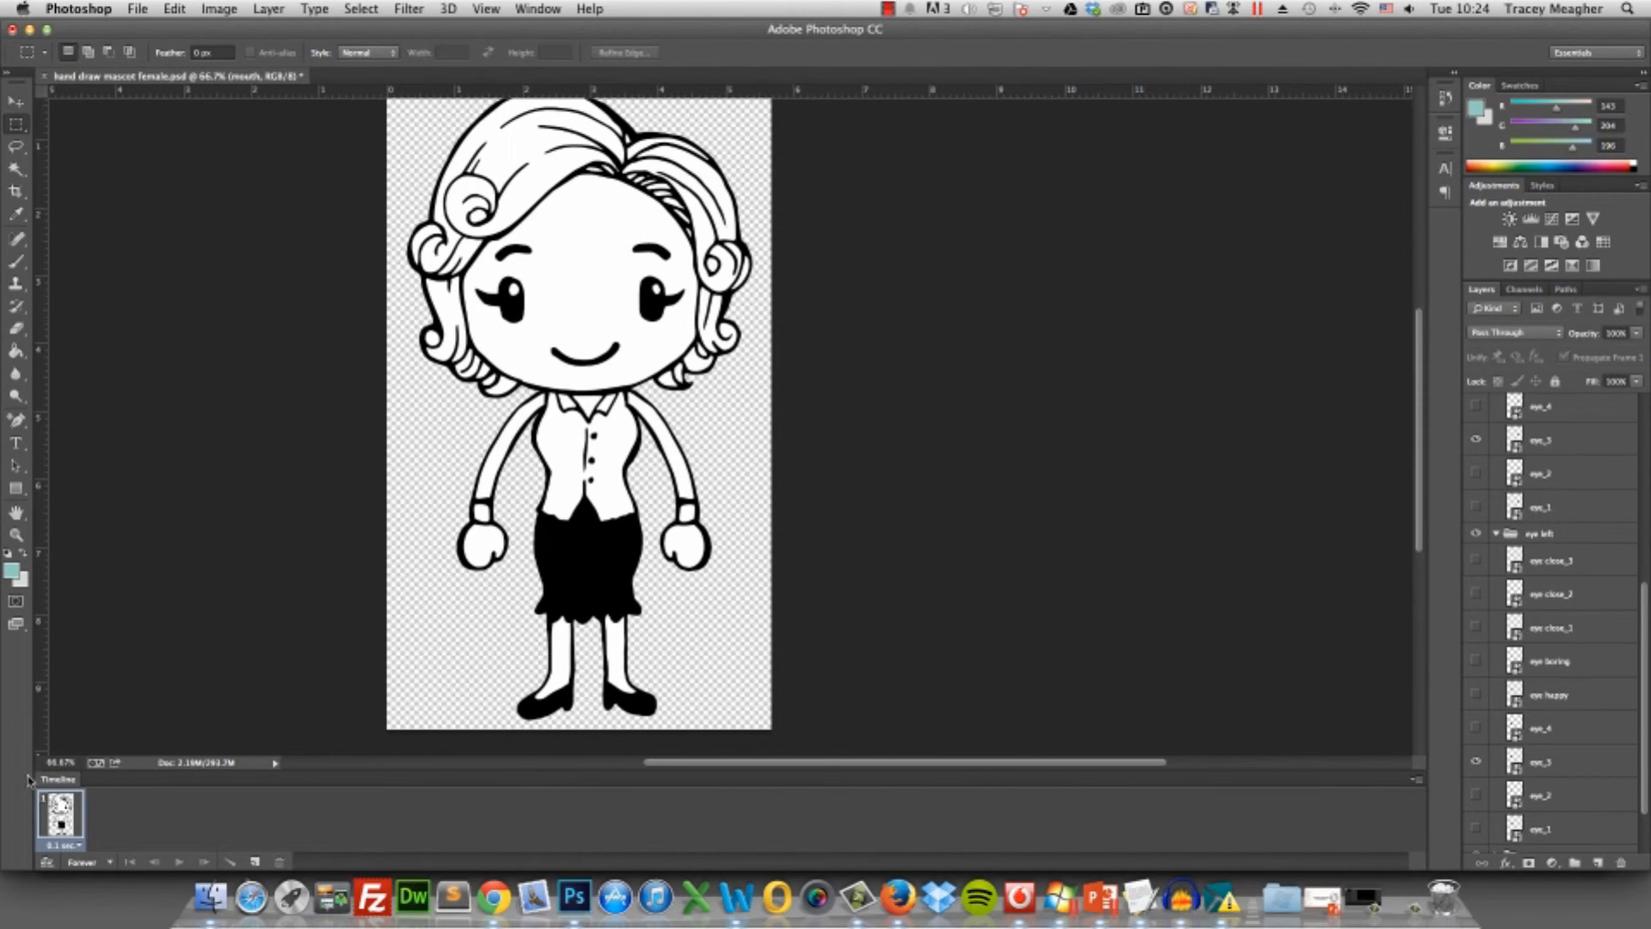
Export the remaining frame as a GIF with Save for Web into TalkingCharacters, reusing the female-talking file name with "talking" replaced by "blinking"
click(136, 10)
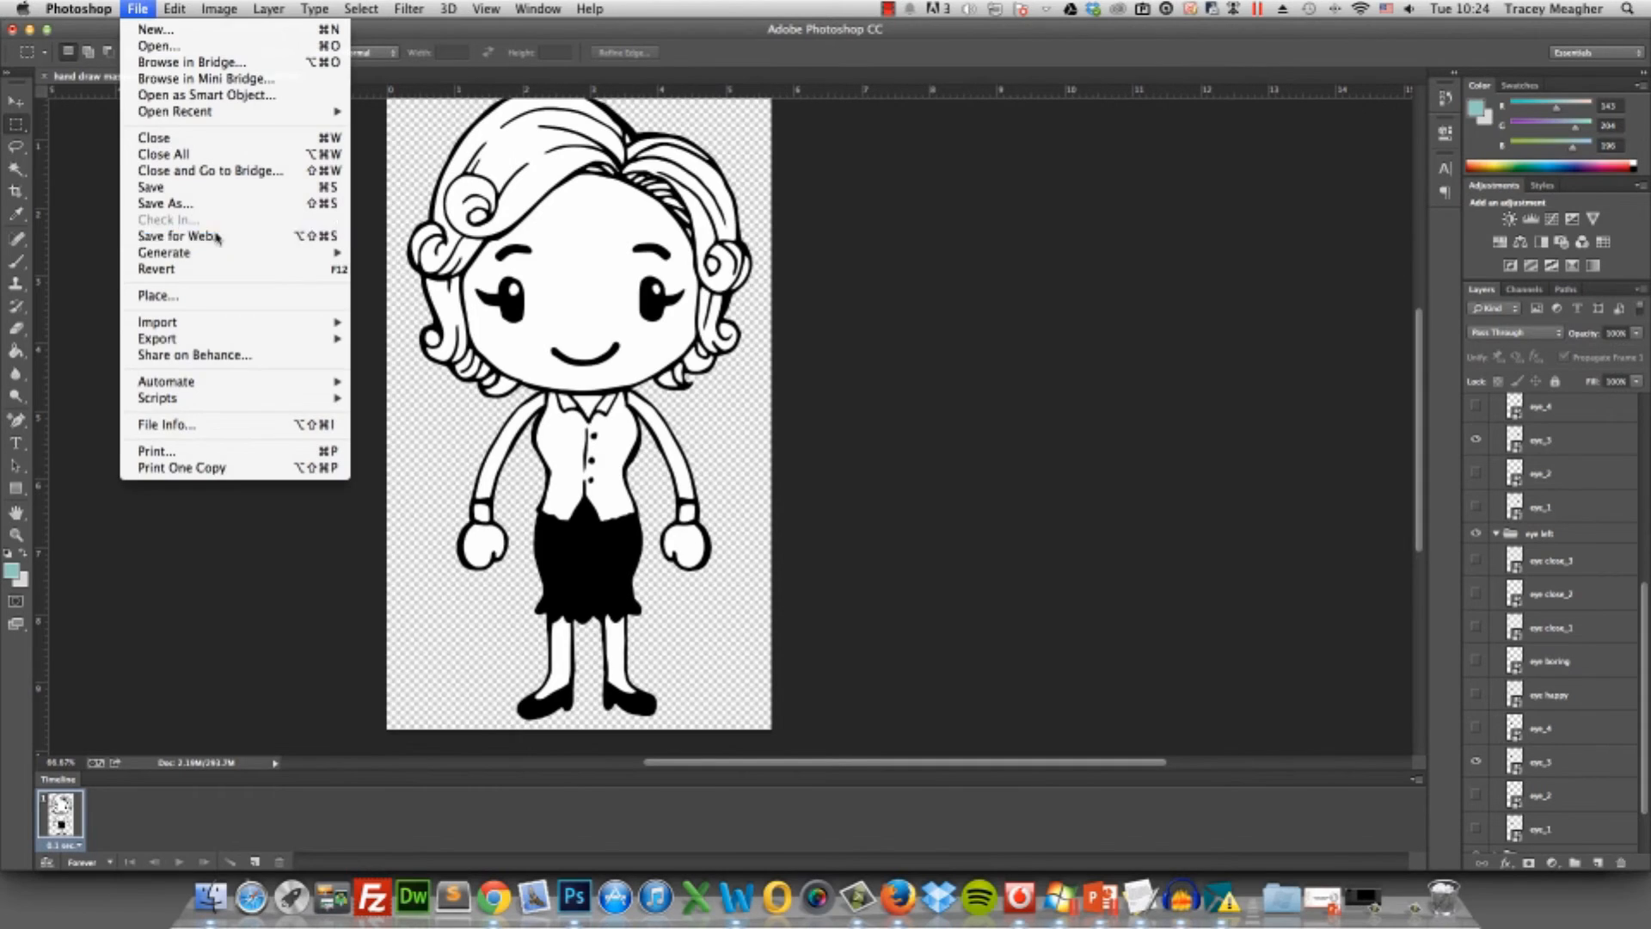
click(180, 235)
click(976, 688)
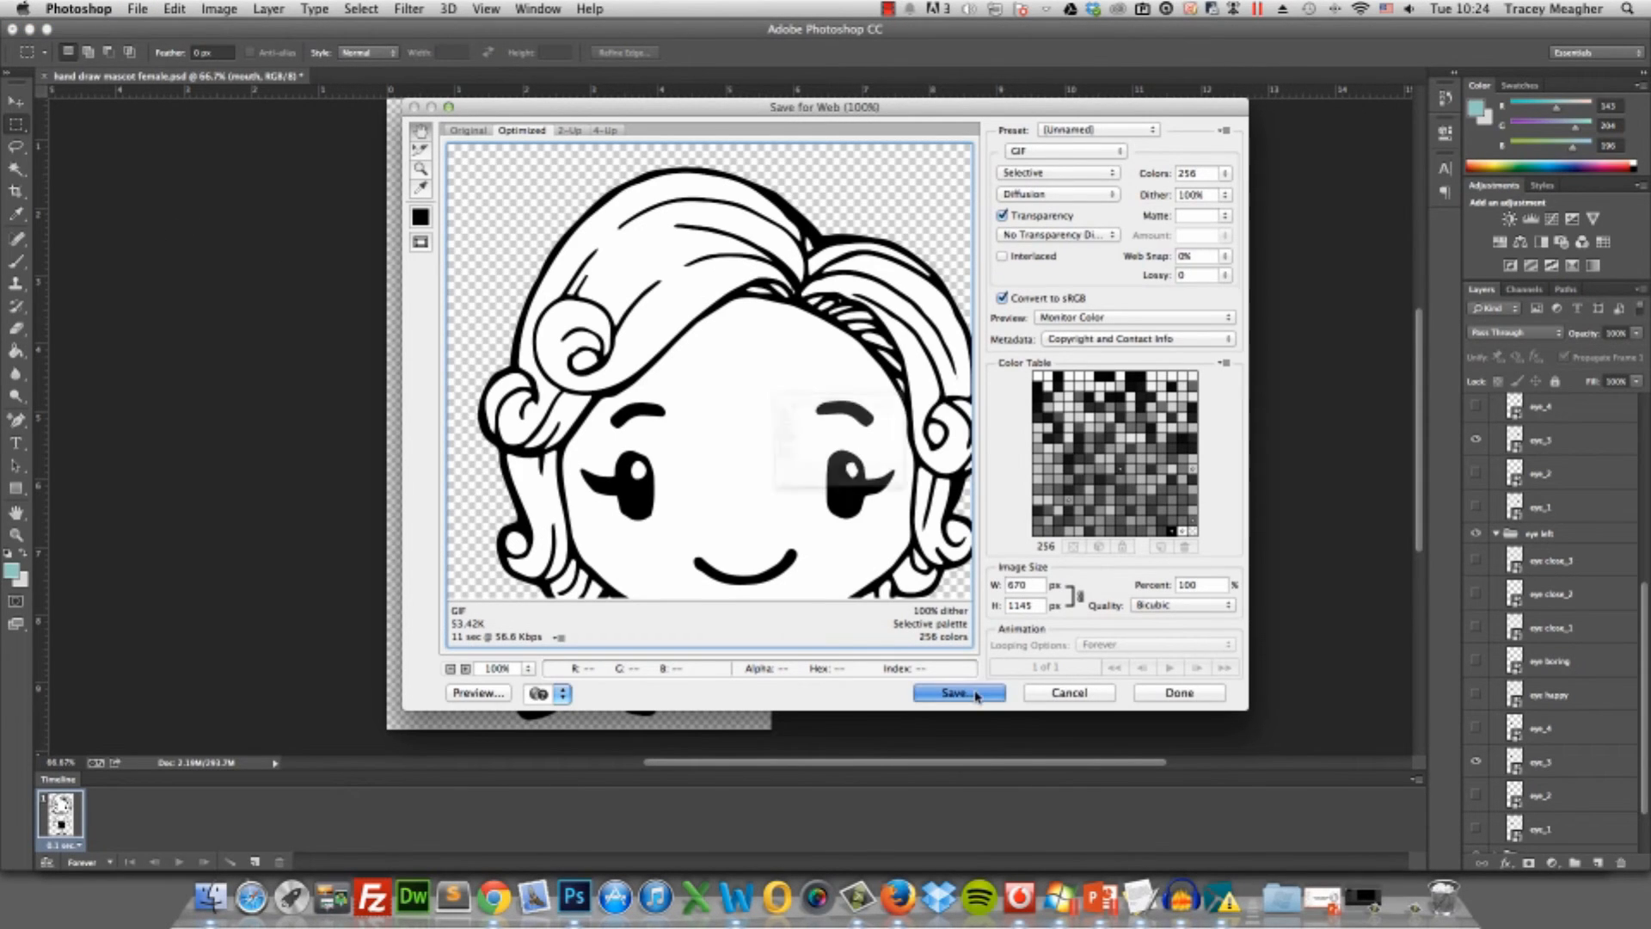
click(1016, 286)
drag(815, 204, 772, 204)
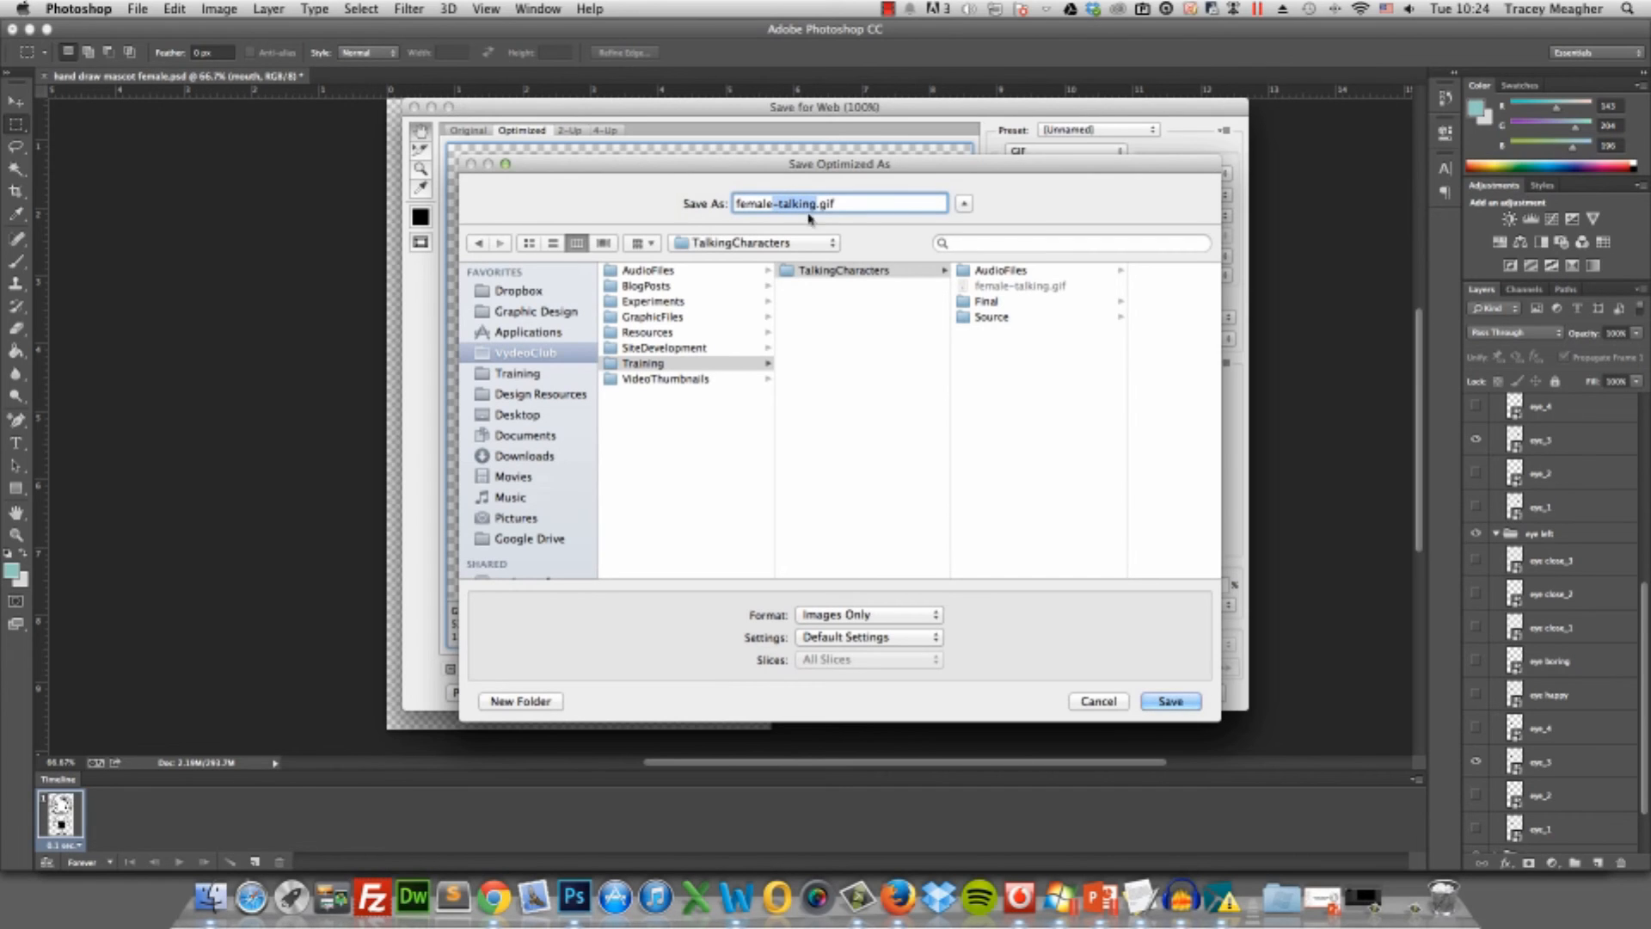
key(BackSpace)
text(blinking)
click(1174, 701)
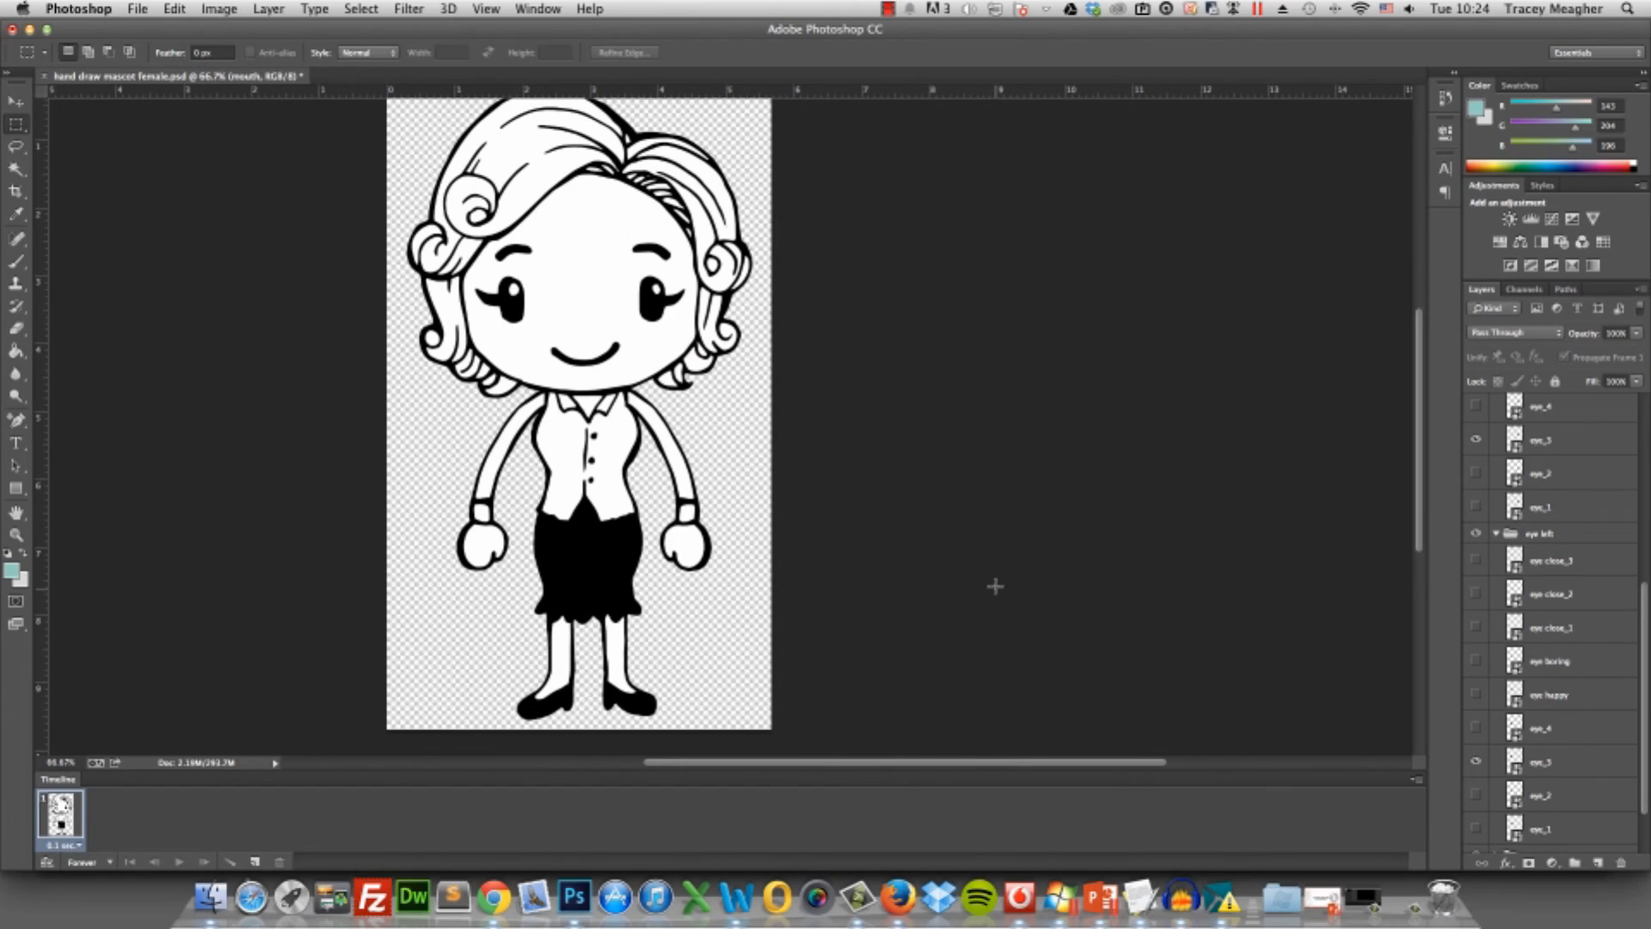